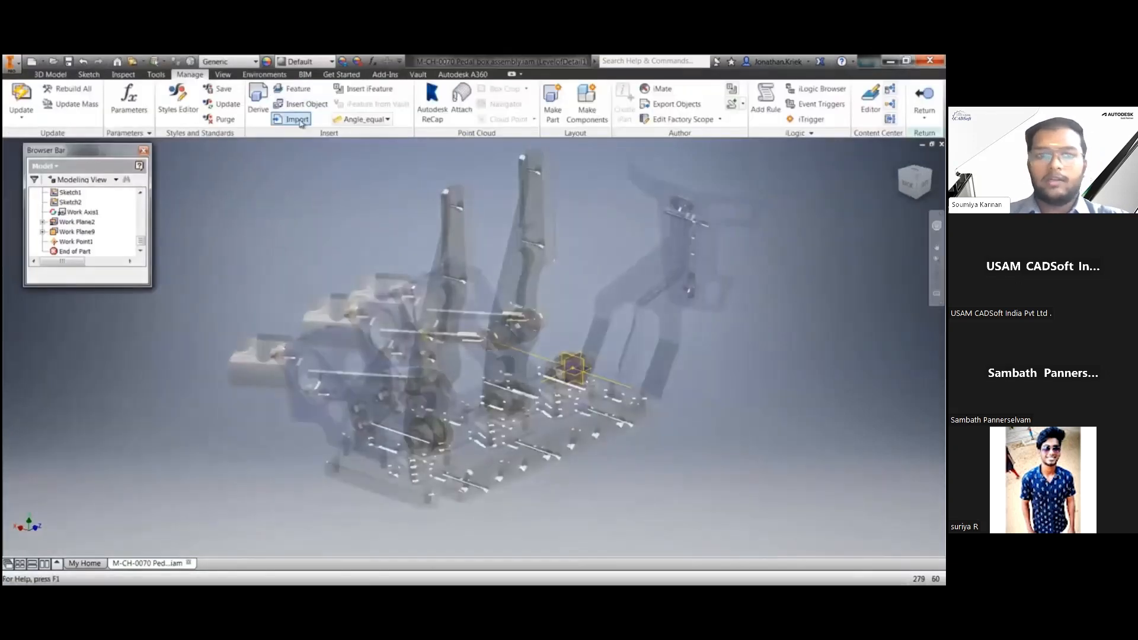
# Import the drawing M-CH-0029-A, Throttle Pedal.dwg onto Work Plane9 with its origin at the throttle pedal mount.
pyautogui.click(297, 120)
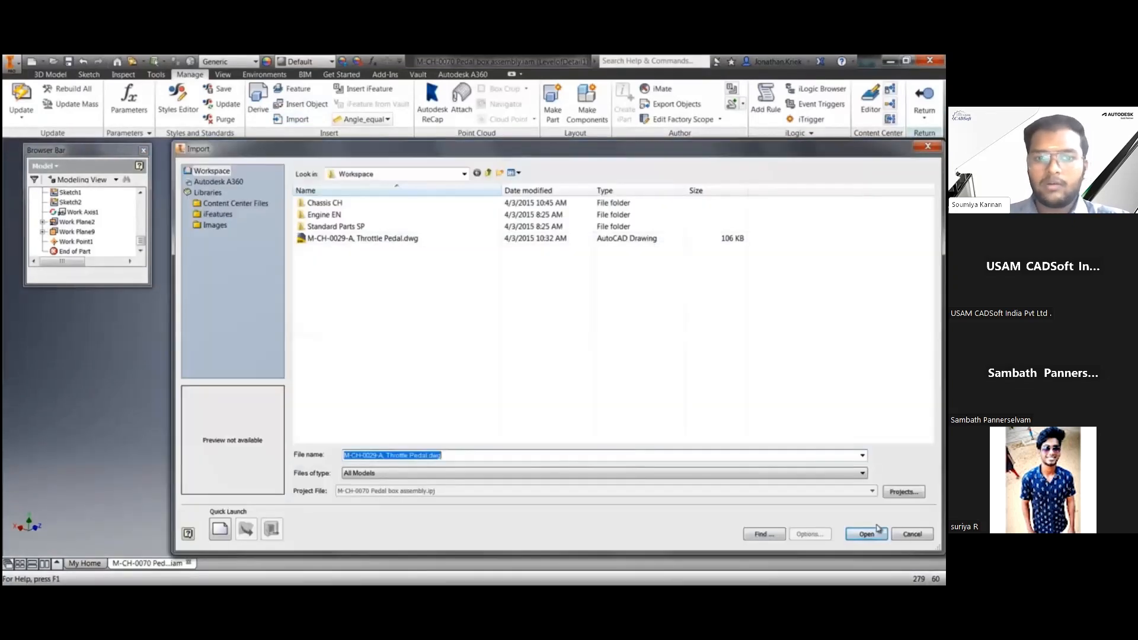
pyautogui.click(852, 522)
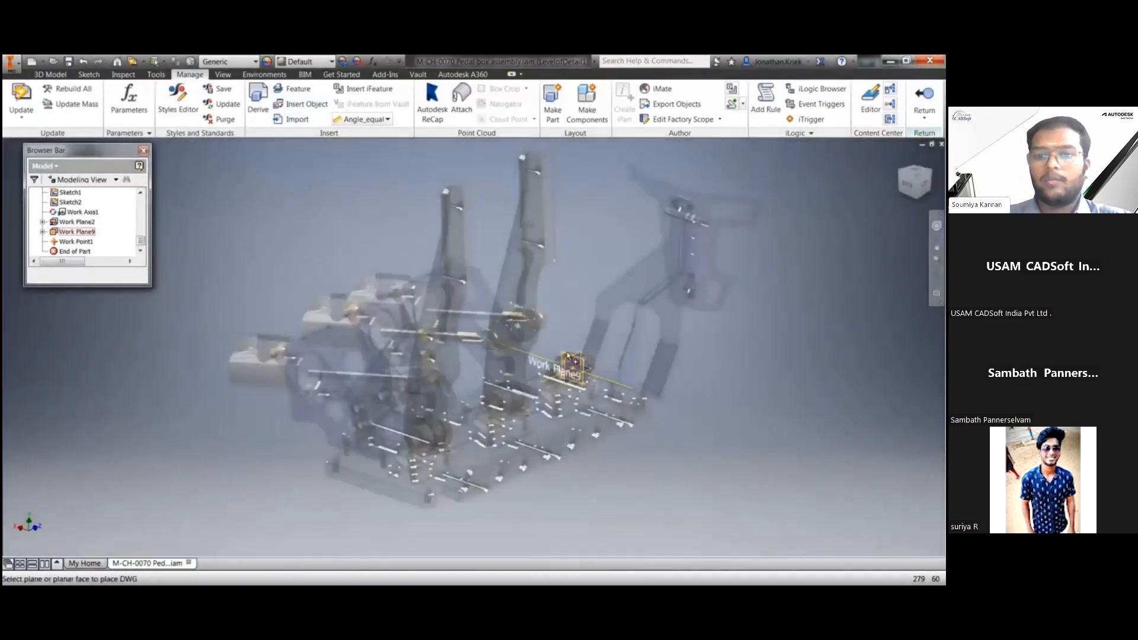
pyautogui.click(572, 367)
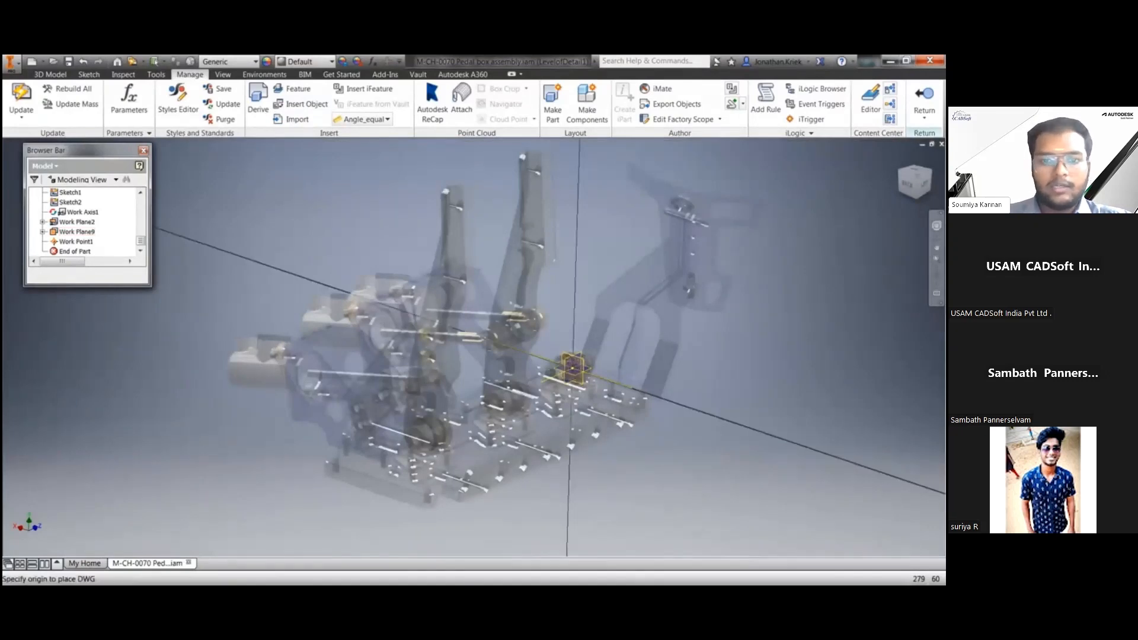
pyautogui.click(573, 371)
# Show only the Visible (ANSI) and Visible Narrow (ANSI) layers of the imported throttle pedal drawing.
pyautogui.rightClick(100, 252)
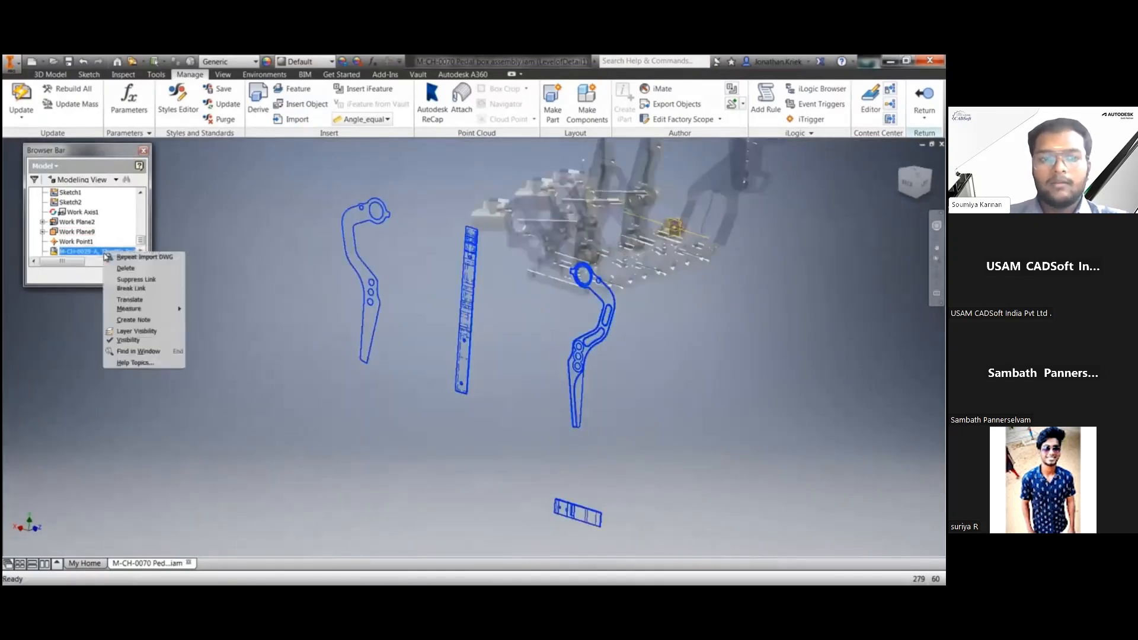
pyautogui.click(137, 331)
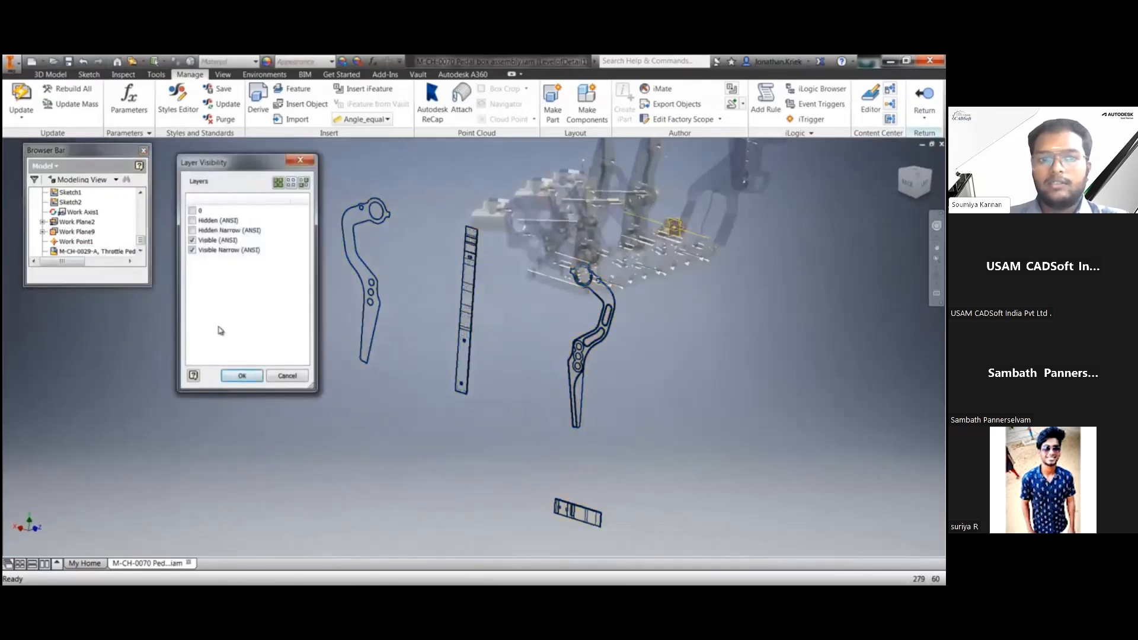
pyautogui.click(240, 375)
# Rotate the imported throttle pedal drawing by -180 degrees.
pyautogui.rightClick(113, 251)
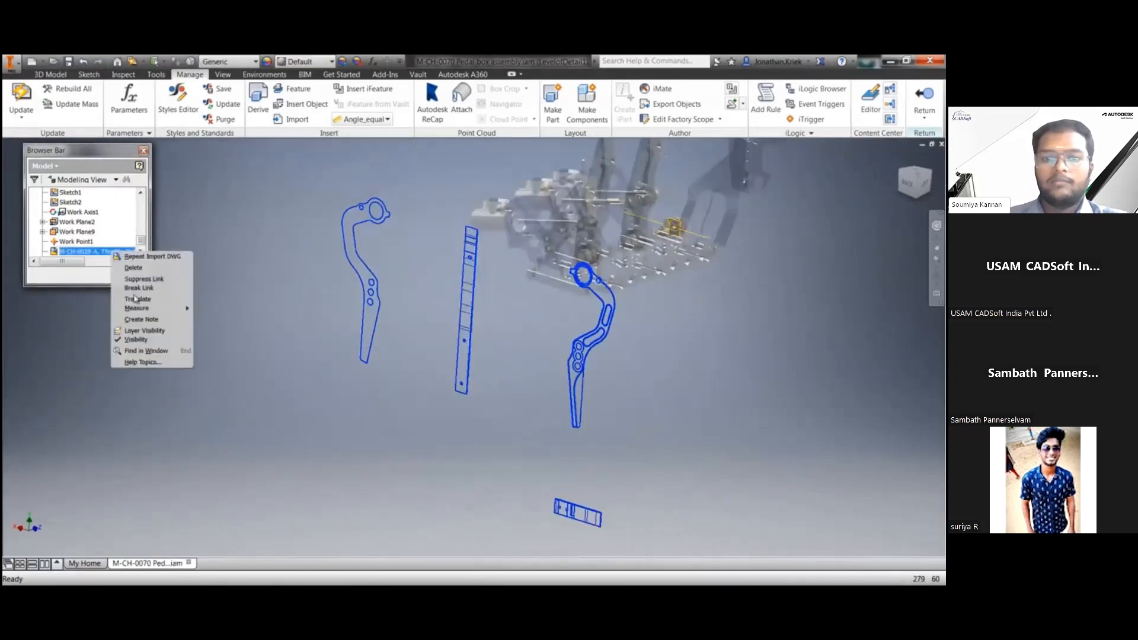
pyautogui.click(143, 299)
pyautogui.write('-180')
pyautogui.click(606, 336)
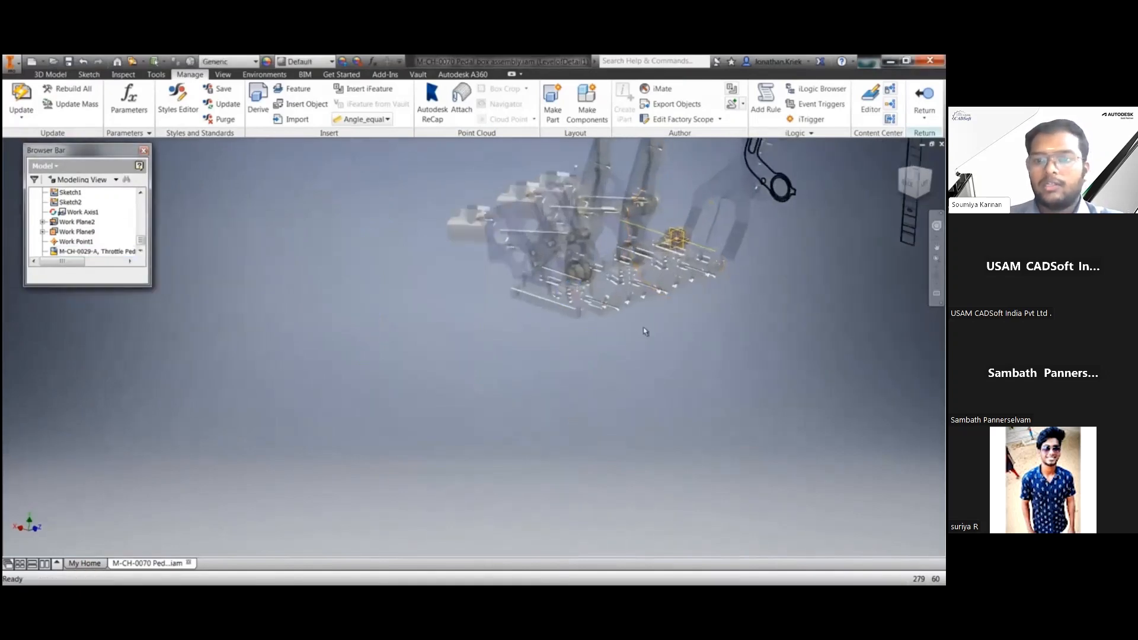
# Translate the imported drawing so the pedal's pivot ring snaps onto the pivot point at the pedal mount.
pyautogui.rightClick(74, 252)
pyautogui.click(113, 297)
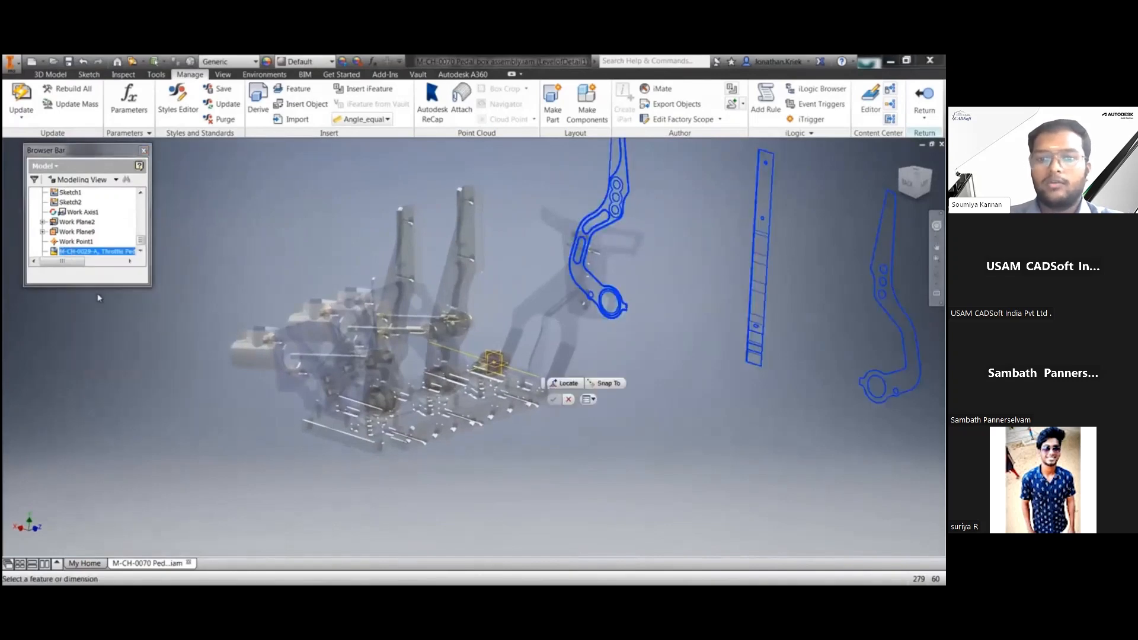
pyautogui.click(564, 382)
pyautogui.click(584, 314)
pyautogui.click(604, 383)
pyautogui.click(494, 363)
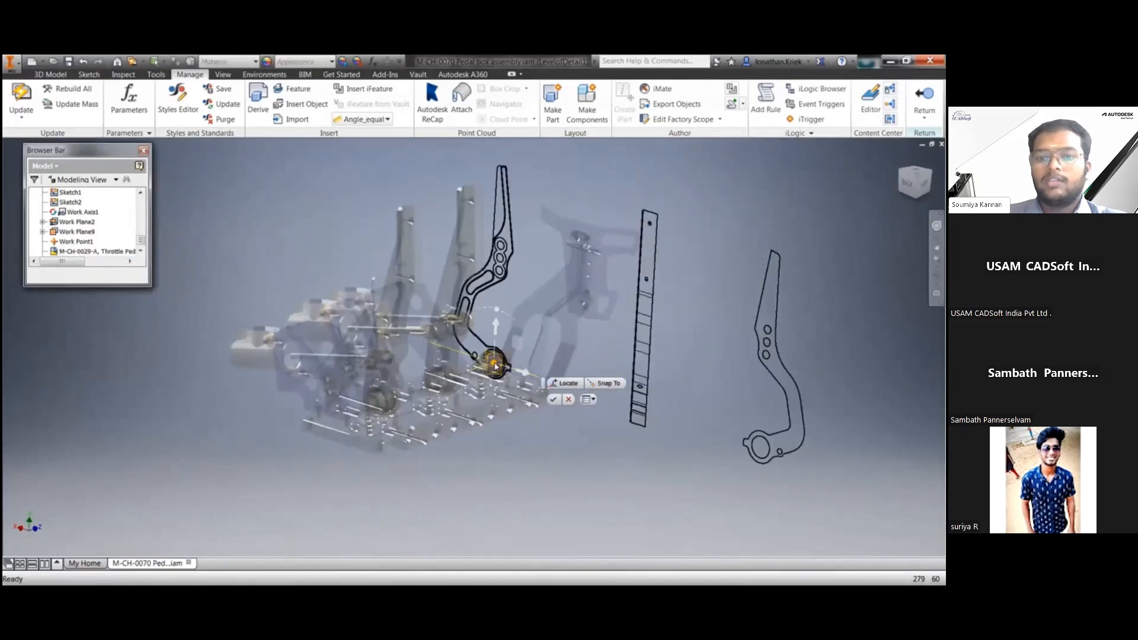
pyautogui.click(553, 398)
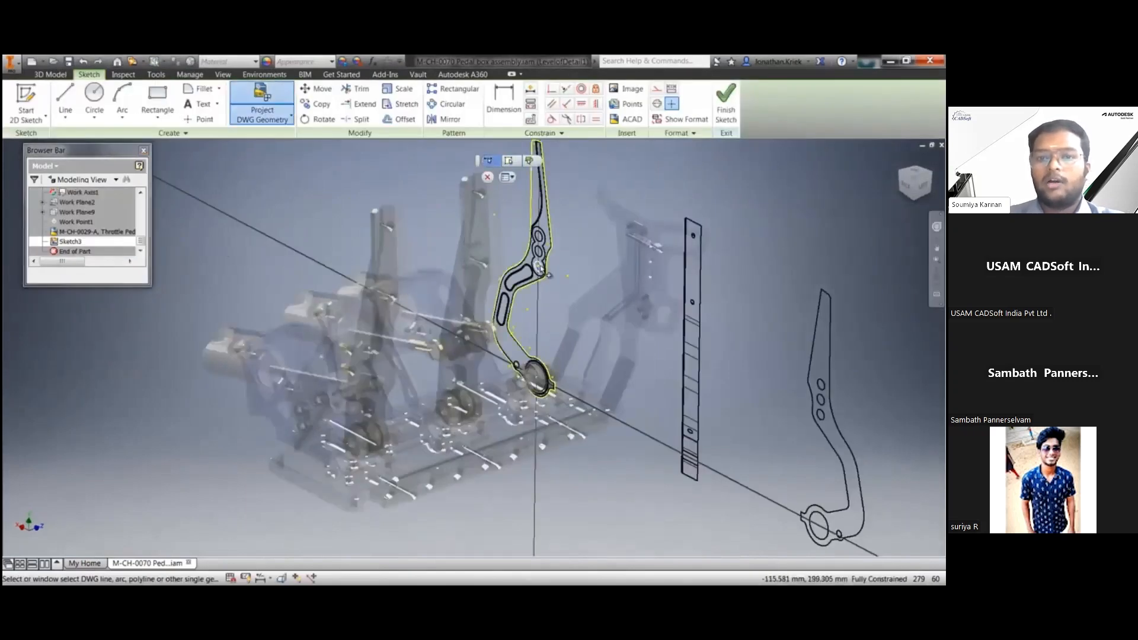
# Project the throttle pedal's three round holes from the DWG into the sketch and finish the sketch.
pyautogui.scroll(3, 549, 274)
pyautogui.scroll(1, 553, 320)
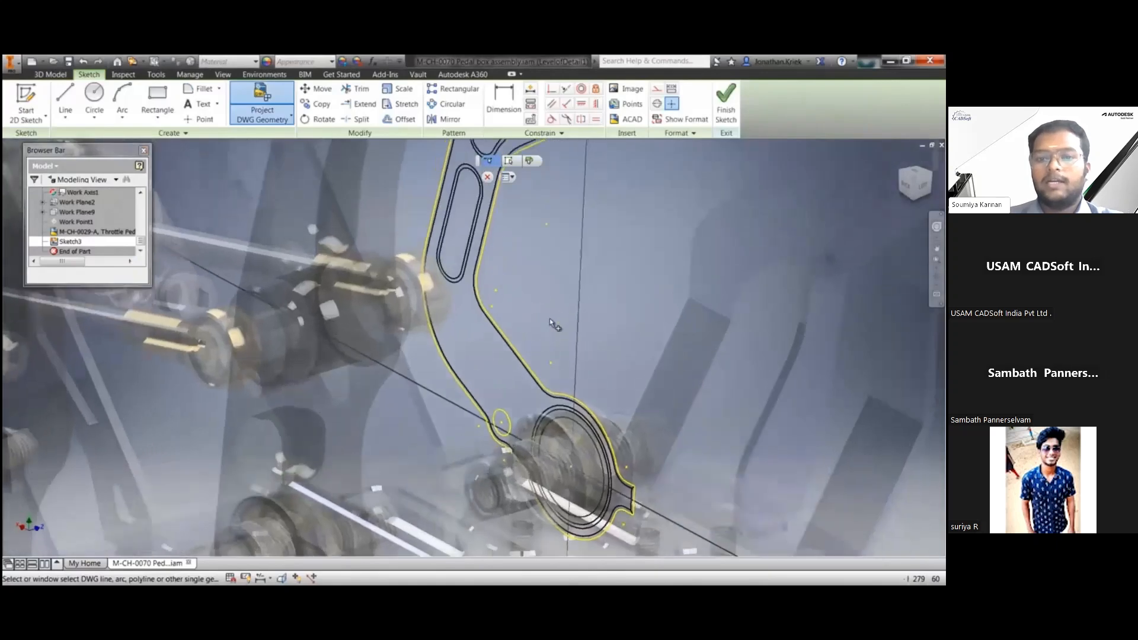
pyautogui.moveTo(549, 318); pyautogui.dragTo(526, 532, button='middle')
pyautogui.click(567, 276)
pyautogui.click(571, 231)
pyautogui.click(574, 180)
pyautogui.scroll(-2, 560, 180)
pyautogui.moveTo(637, 166); pyautogui.dragTo(549, 260, button='middle')
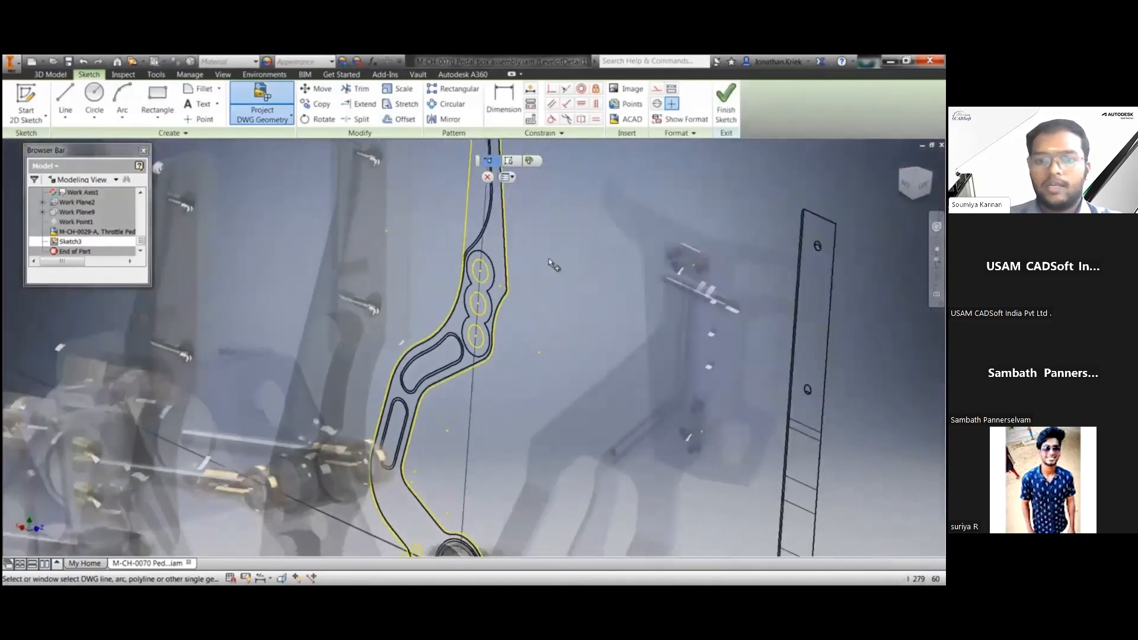
pyautogui.scroll(-2, 550, 261)
pyautogui.click(726, 102)
# Extrude the projected pedal profile symmetrically, entering 25.25 mm and picking the side-view width in the drawing as the distance.
pyautogui.click(66, 101)
pyautogui.click(472, 252)
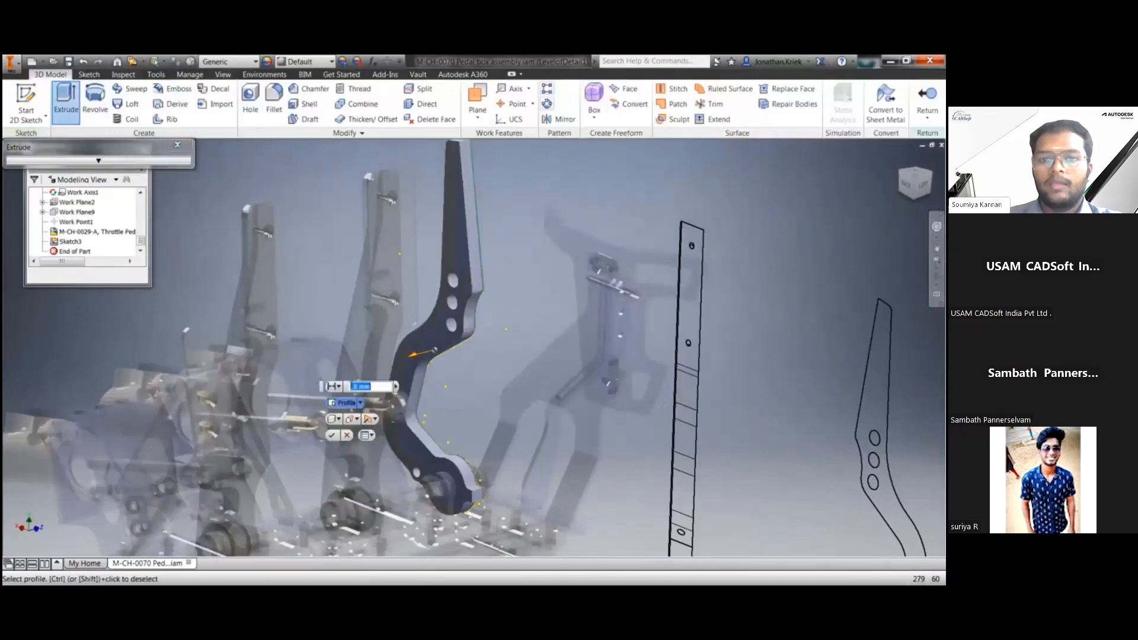
pyautogui.click(368, 419)
pyautogui.click(385, 460)
pyautogui.write('2')
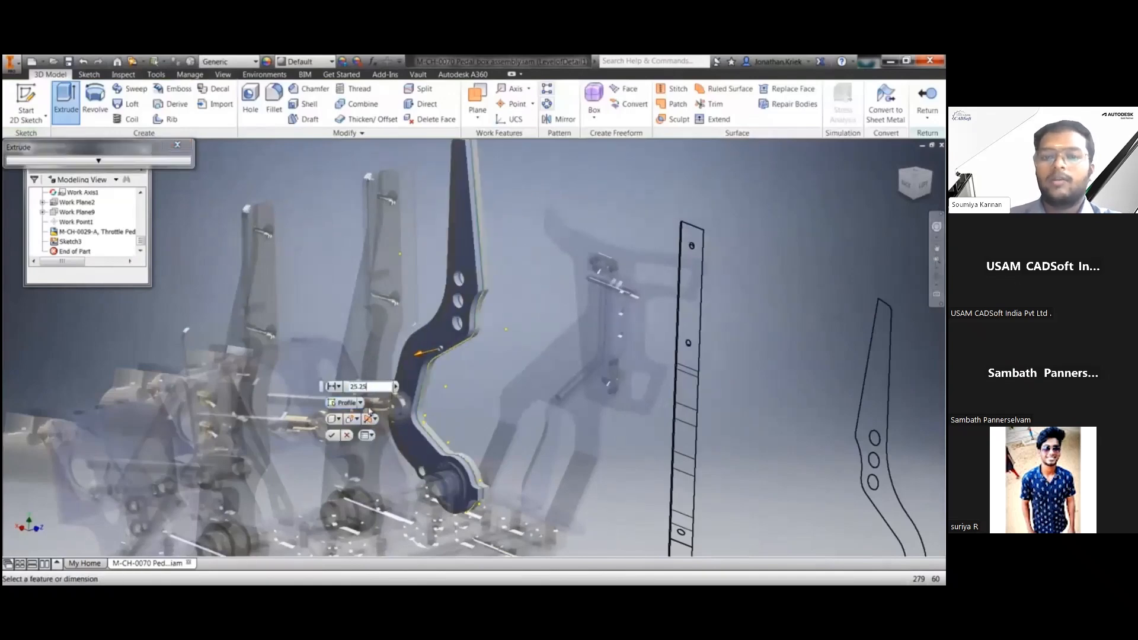
pyautogui.write('5.25')
pyautogui.click(332, 435)
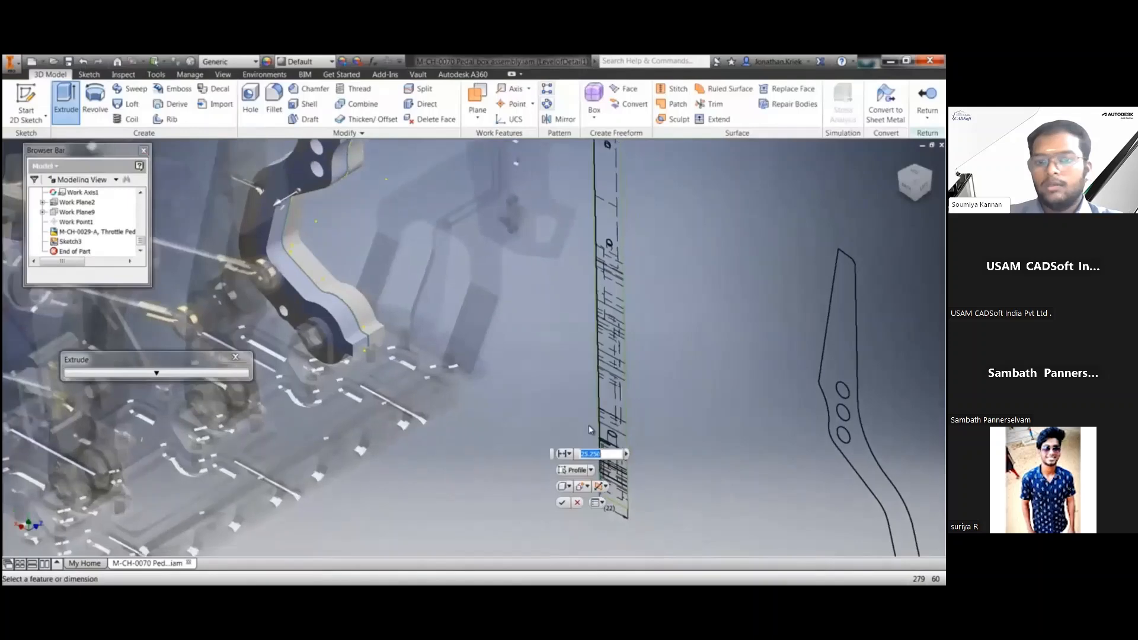
pyautogui.moveTo(588, 425); pyautogui.dragTo(522, 302, button='middle')
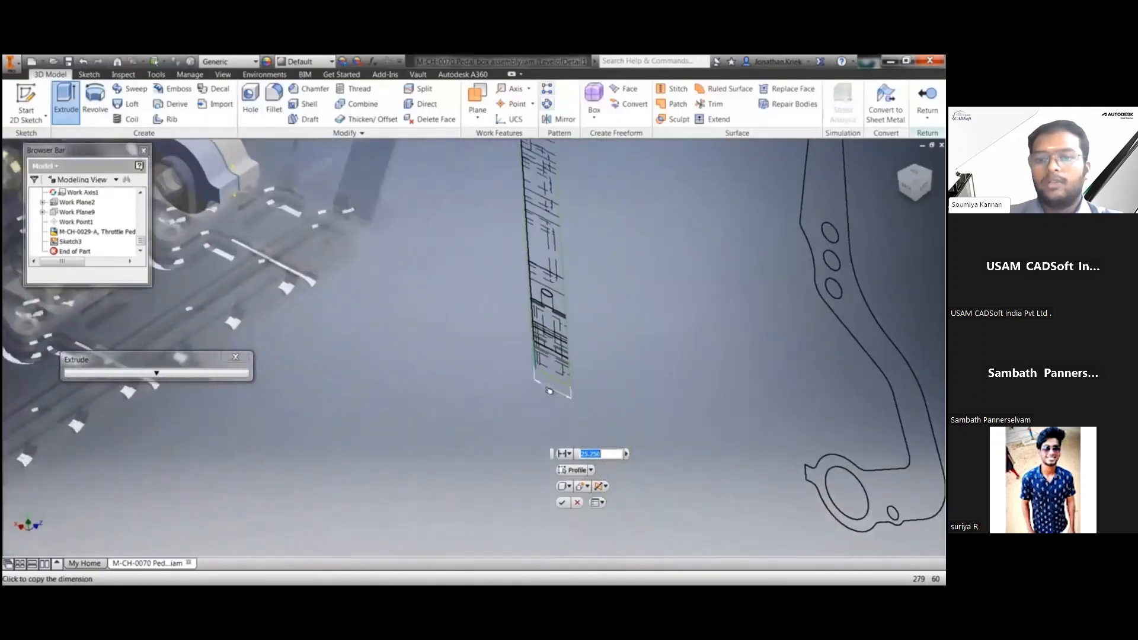
pyautogui.click(561, 502)
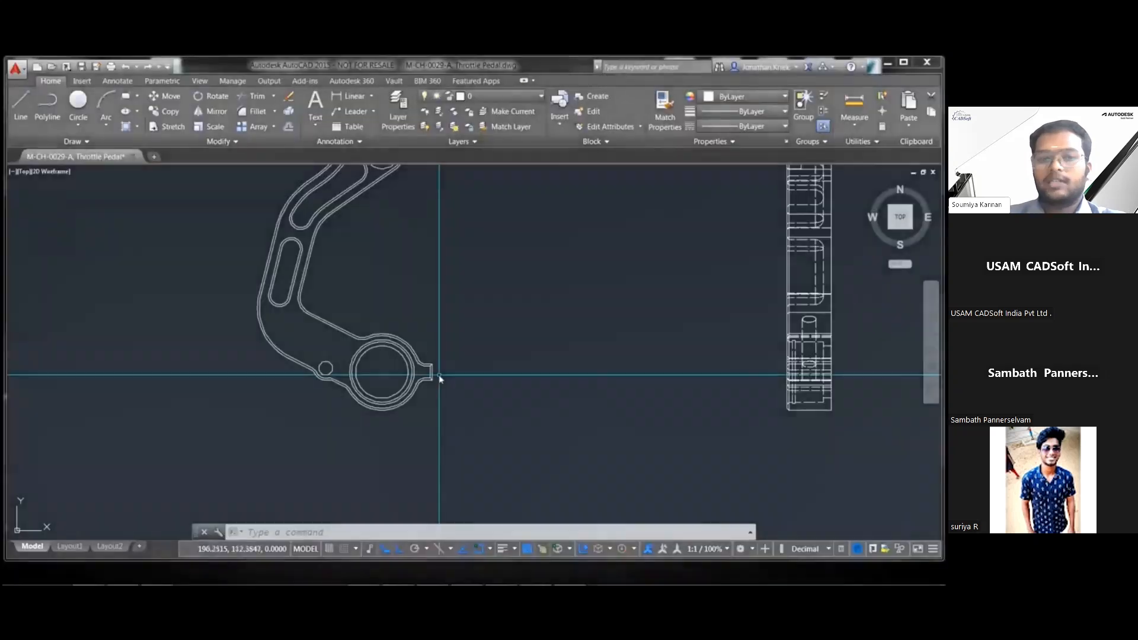
# Stretch the rectangular lug on the pedal's pivot ring outward by 5 units in the throttle pedal drawing.
pyautogui.scroll(3, 437, 375)
pyautogui.click(436, 286)
pyautogui.click(390, 423)
pyautogui.write('stretch')
pyautogui.press('Return')
pyautogui.click(407, 368)
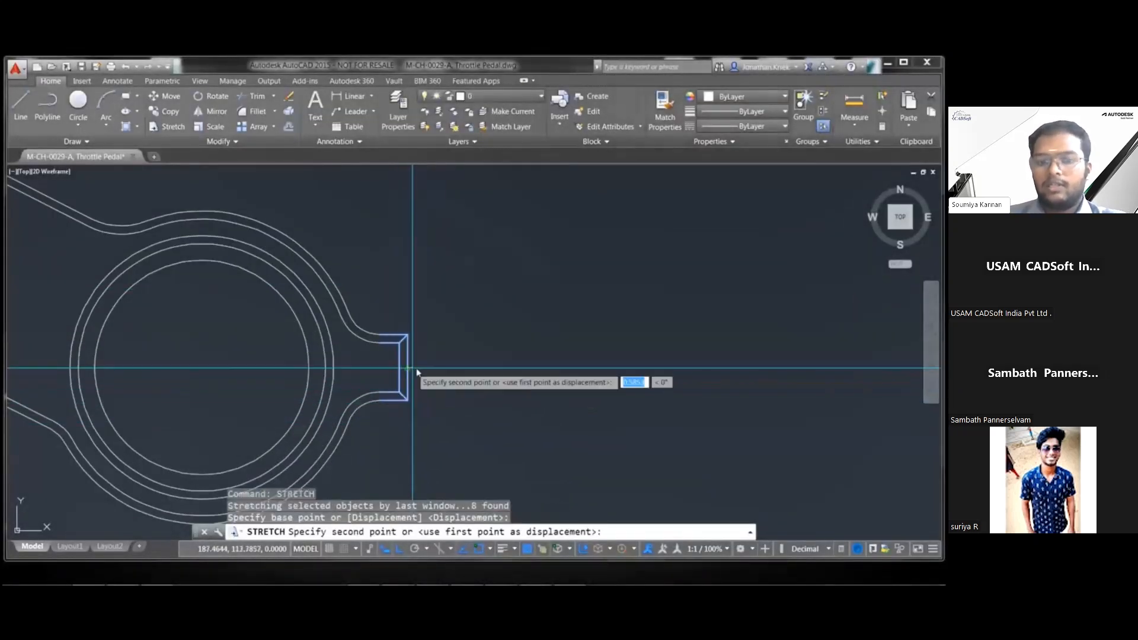
pyautogui.write('5')
pyautogui.press('Return')
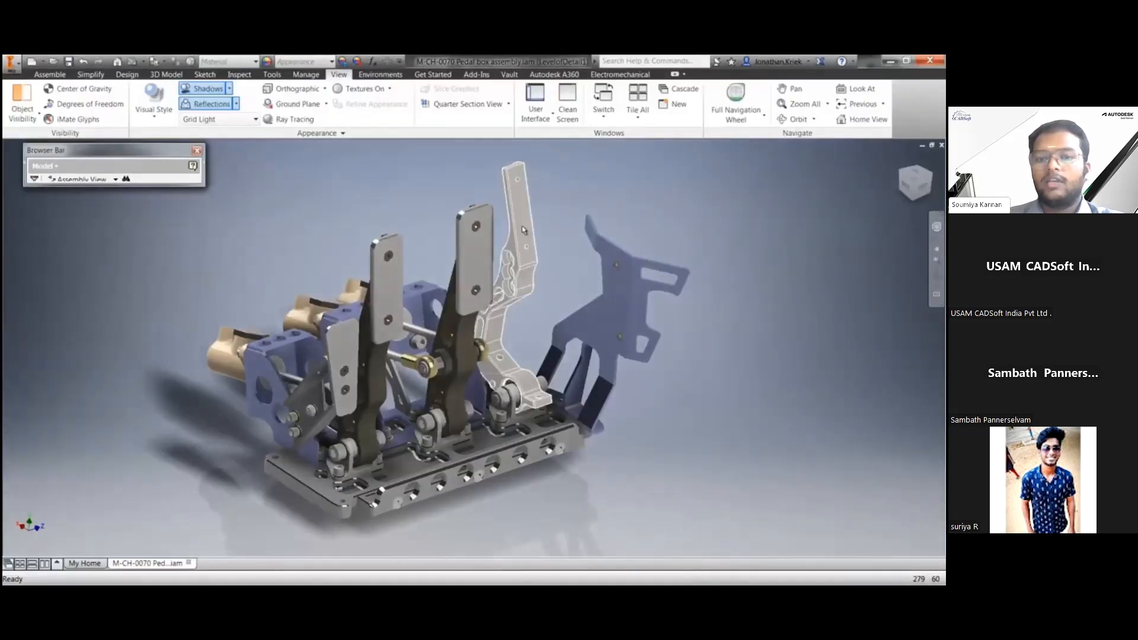
pyautogui.moveTo(533, 228); pyautogui.dragTo(531, 233)
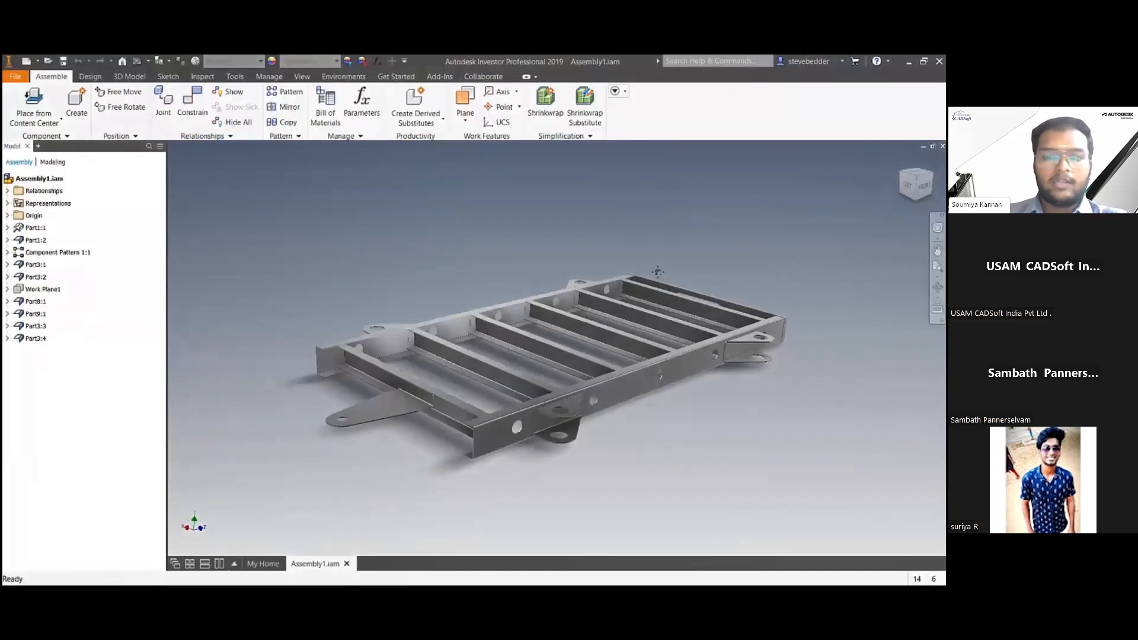
# Open the frame's long side rail part from the assembly, view its flat pattern and close the part.
pyautogui.scroll(1, 663, 285)
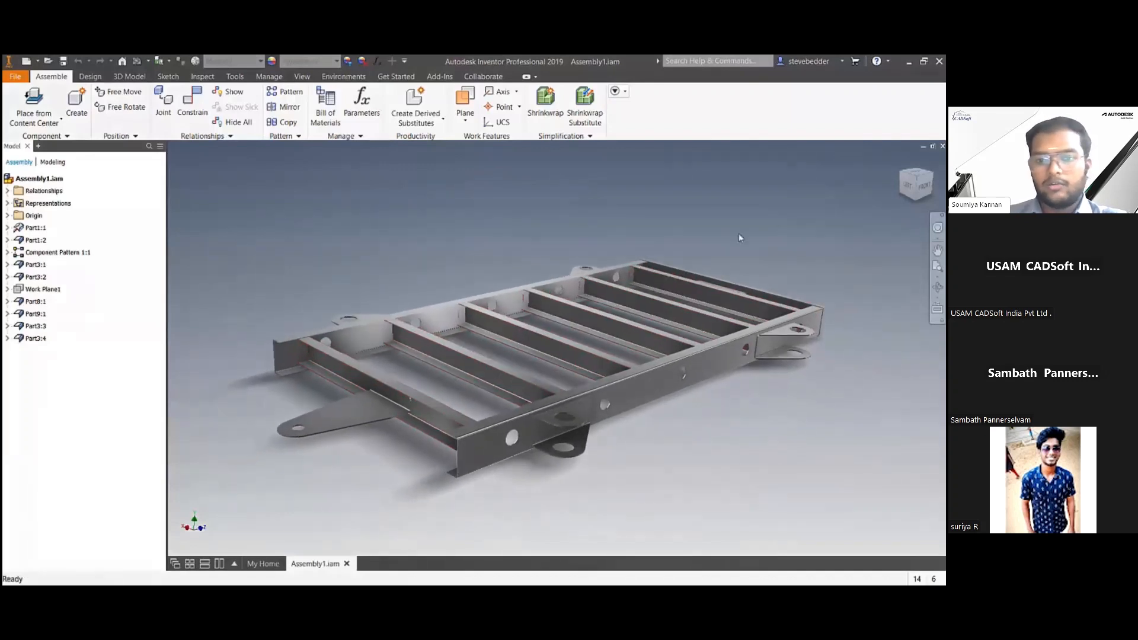
pyautogui.press('F4')
pyautogui.moveTo(518, 351); pyautogui.dragTo(391, 332)
pyautogui.rightClick(456, 262)
pyautogui.click(447, 244)
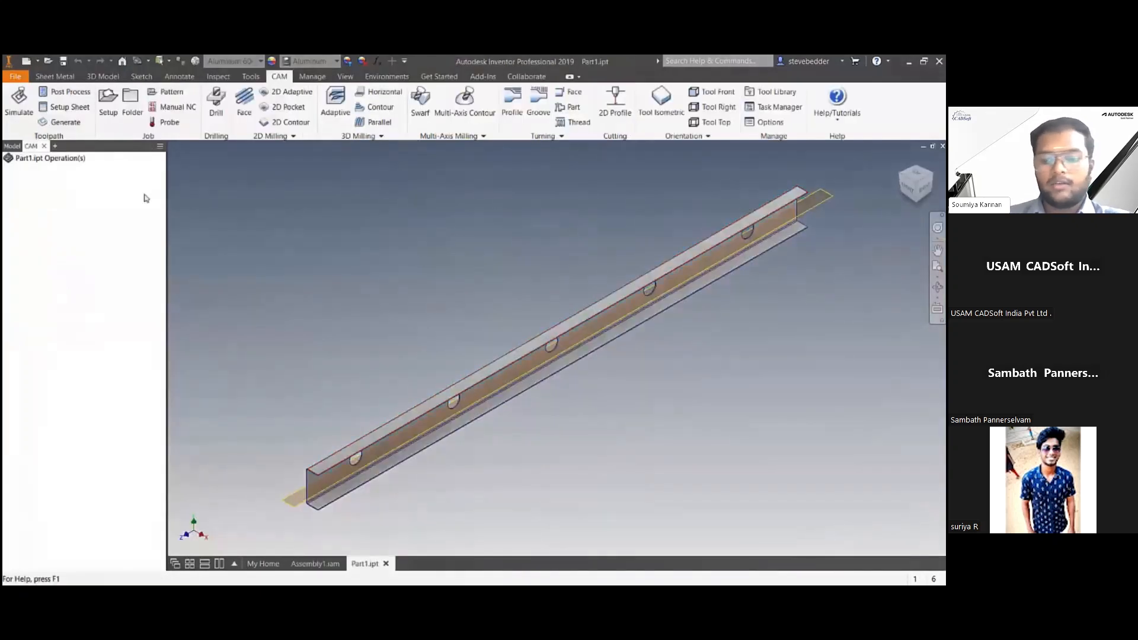
pyautogui.doubleClick(146, 280)
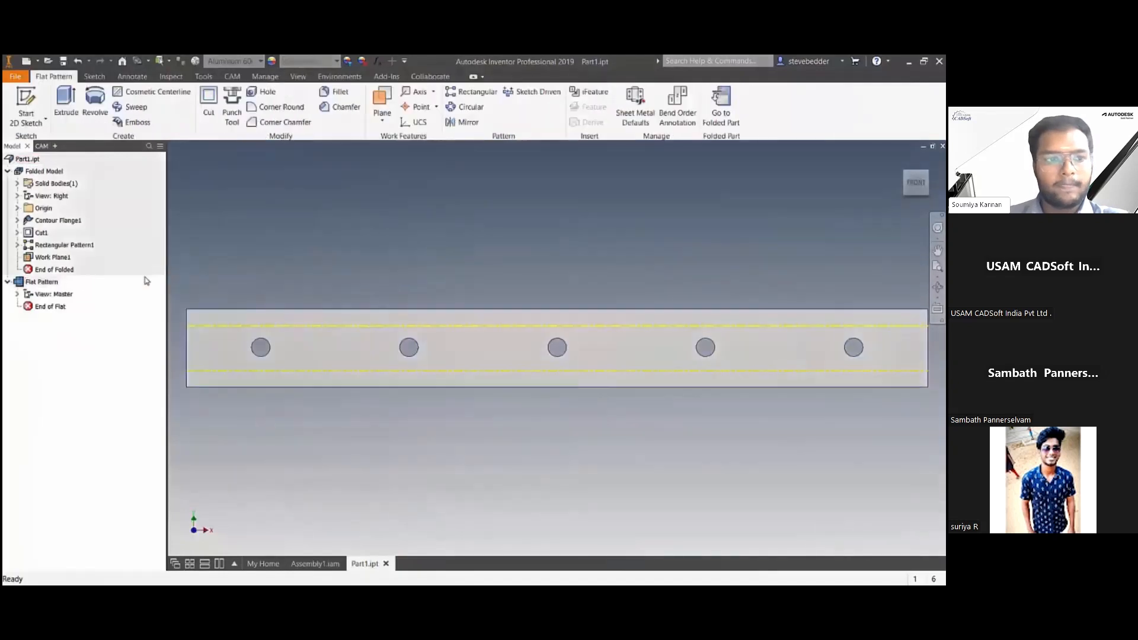
pyautogui.click(942, 146)
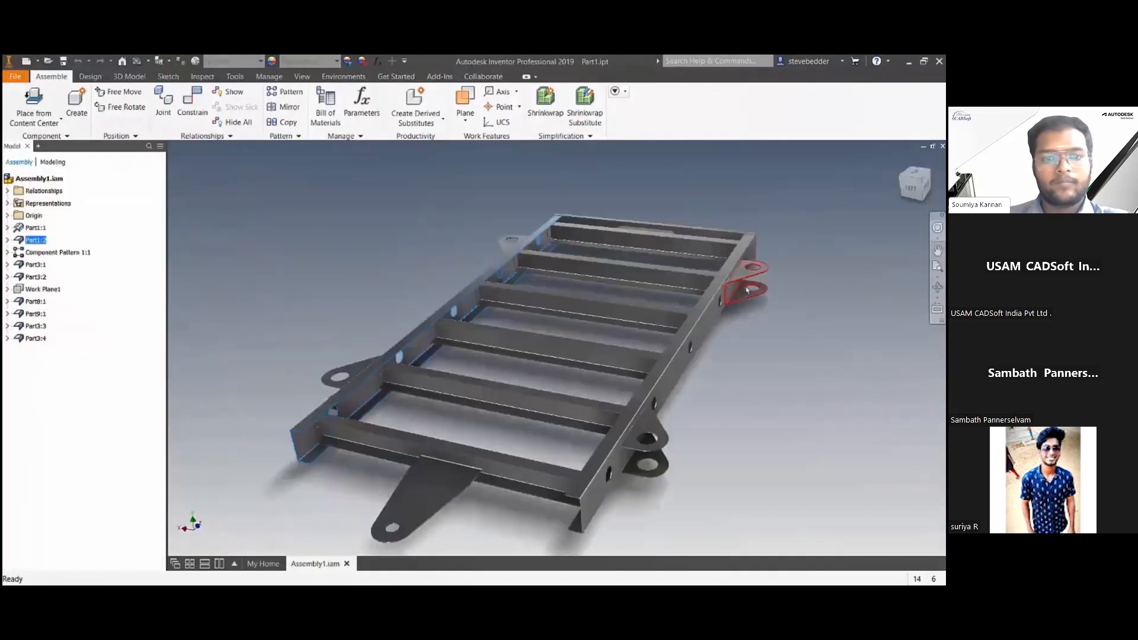
# Open the frame's end cross member with the slot, view its flat pattern and close the part.
pyautogui.rightClick(658, 445)
pyautogui.click(652, 379)
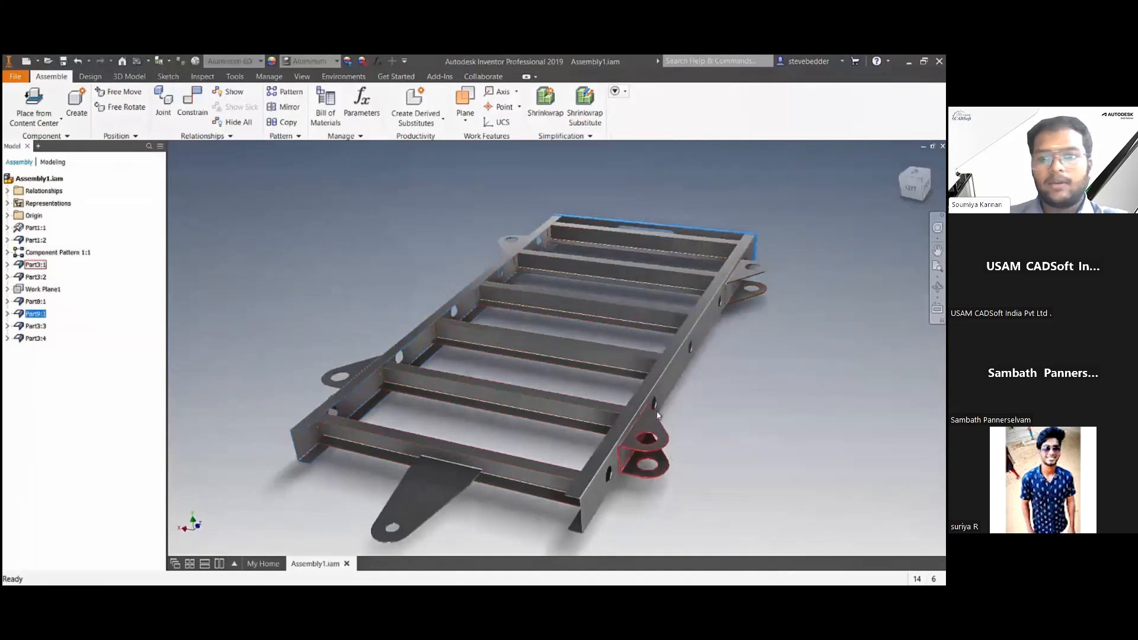
pyautogui.doubleClick(59, 272)
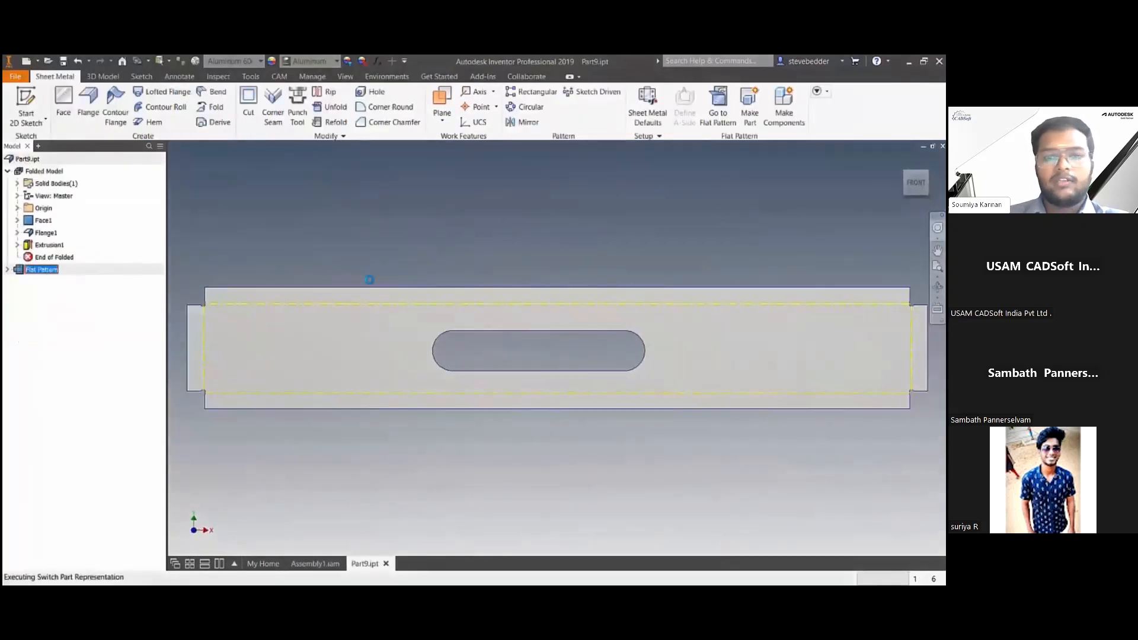
pyautogui.click(942, 145)
# Create a nesting from Assembly1.iam, automatically creating and mapping the missing 2.5 mm and 4 mm Aluminum 6061 materials.
pyautogui.keyDown('shift'); pyautogui.moveTo(510, 296); pyautogui.dragTo(462, 413, button='middle'); pyautogui.keyUp('shift')
pyautogui.rightClick(52, 178)
pyautogui.click(96, 210)
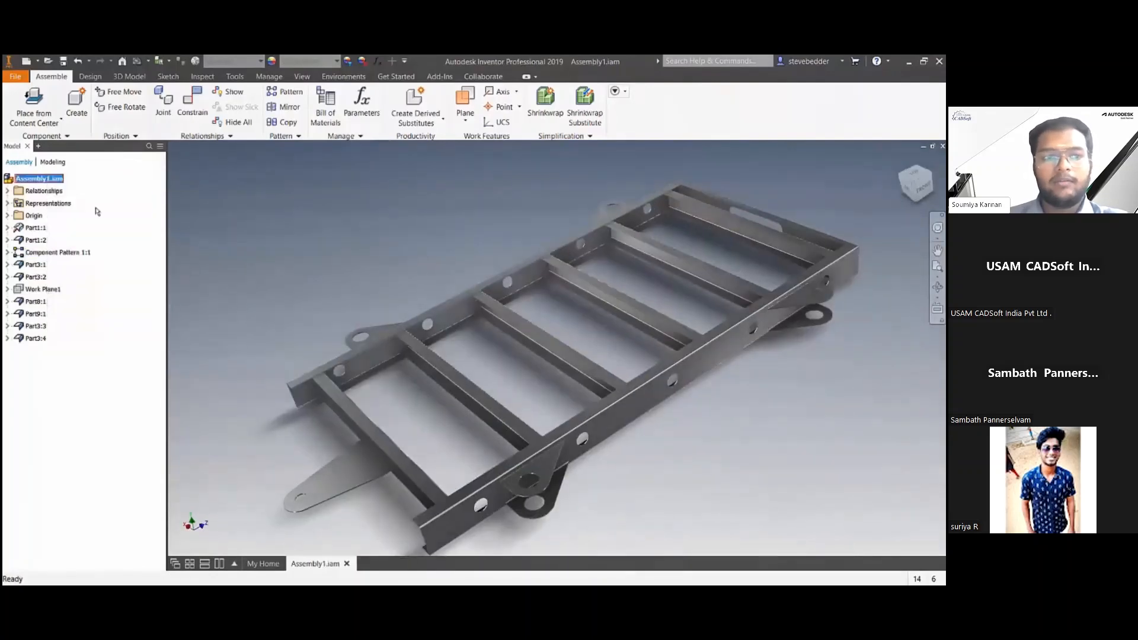
pyautogui.click(502, 303)
pyautogui.click(501, 322)
pyautogui.click(506, 355)
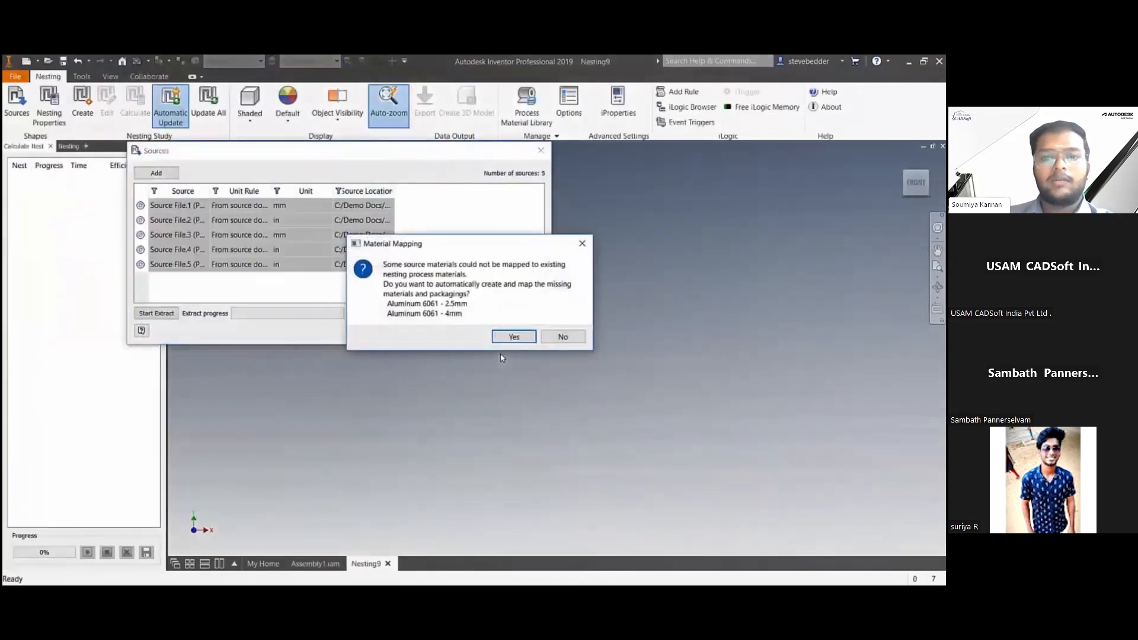
pyautogui.click(509, 336)
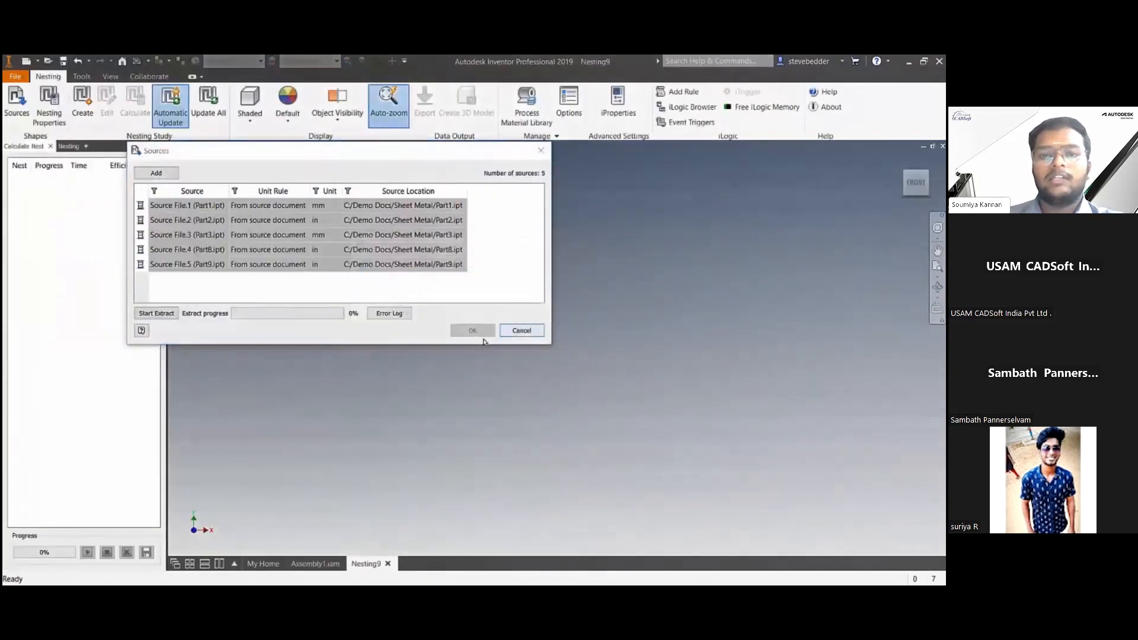
pyautogui.click(481, 333)
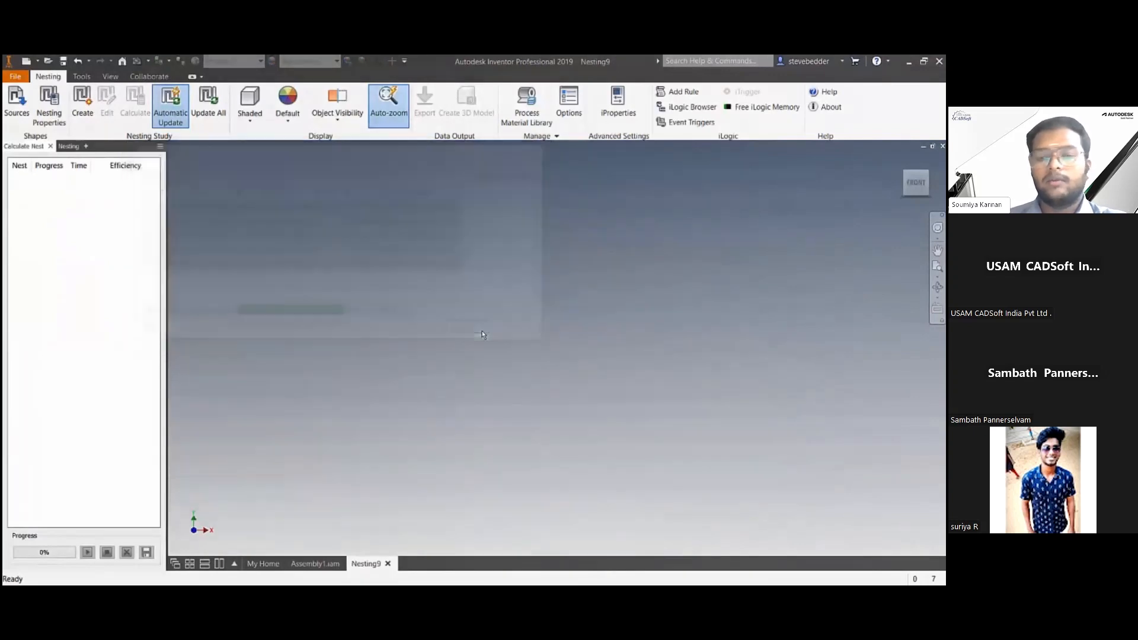
# Review Packaging.3 and the general properties of Material ID.3 in the process material library.
pyautogui.click(526, 106)
pyautogui.click(285, 249)
pyautogui.click(242, 236)
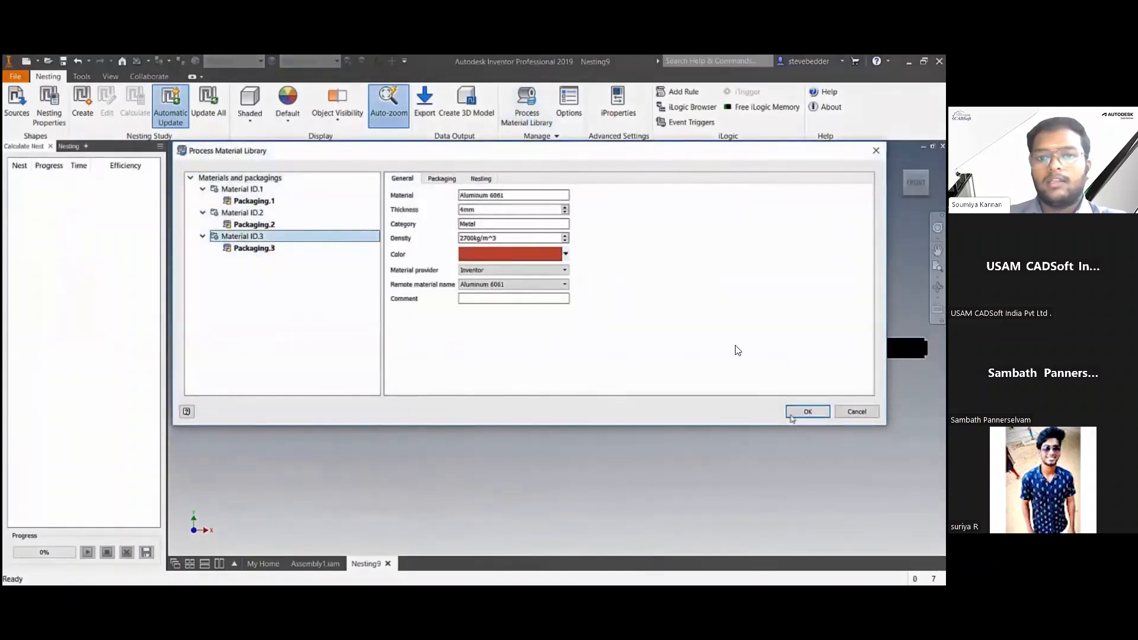
pyautogui.click(808, 411)
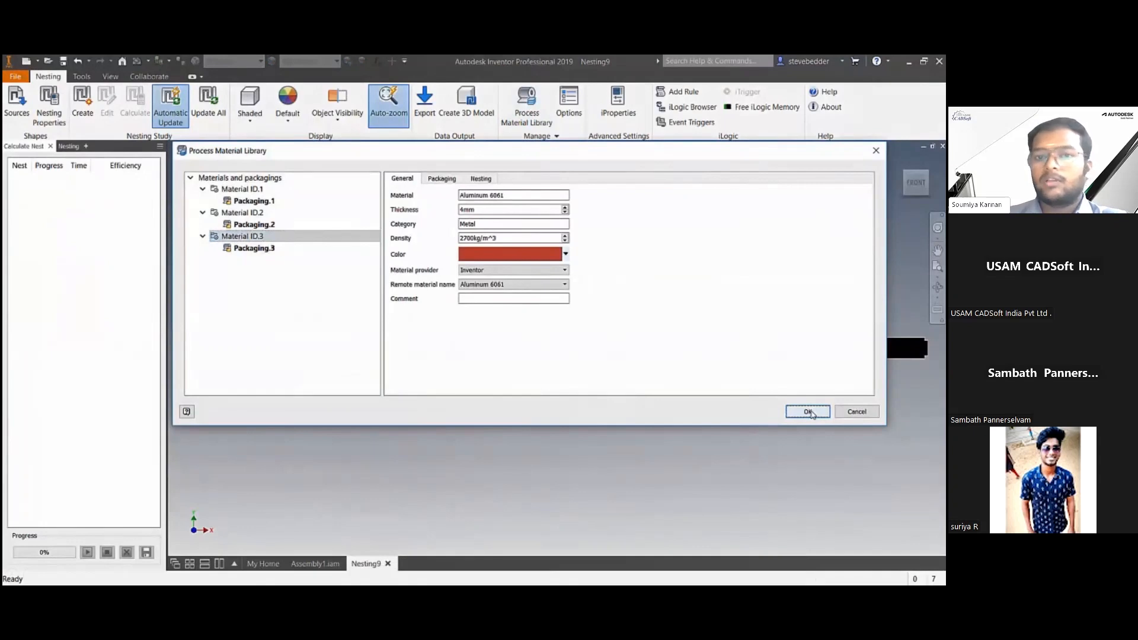
# Examine the remaining details of the packaging used in the nesting study.
pyautogui.click(567, 367)
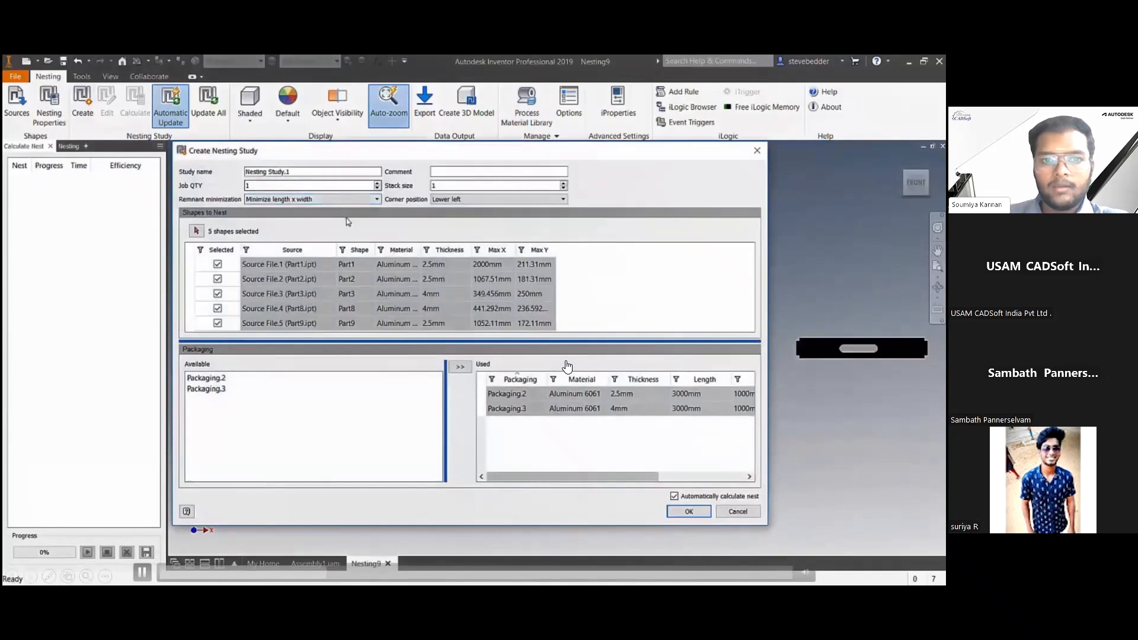
pyautogui.moveTo(544, 478); pyautogui.dragTo(640, 477)
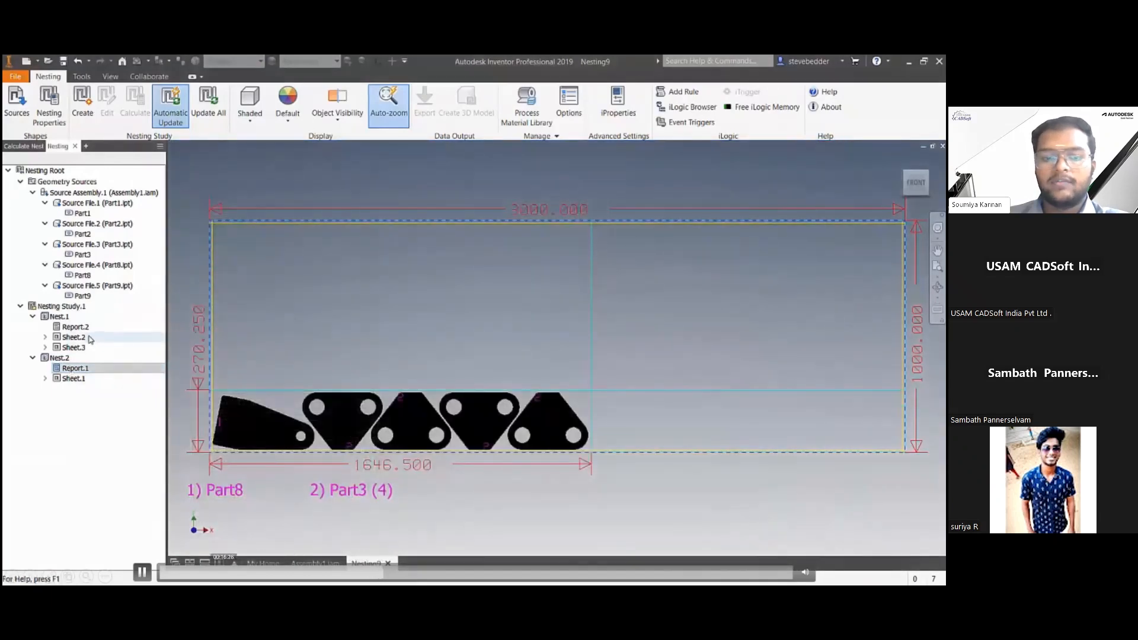
pyautogui.click(228, 562)
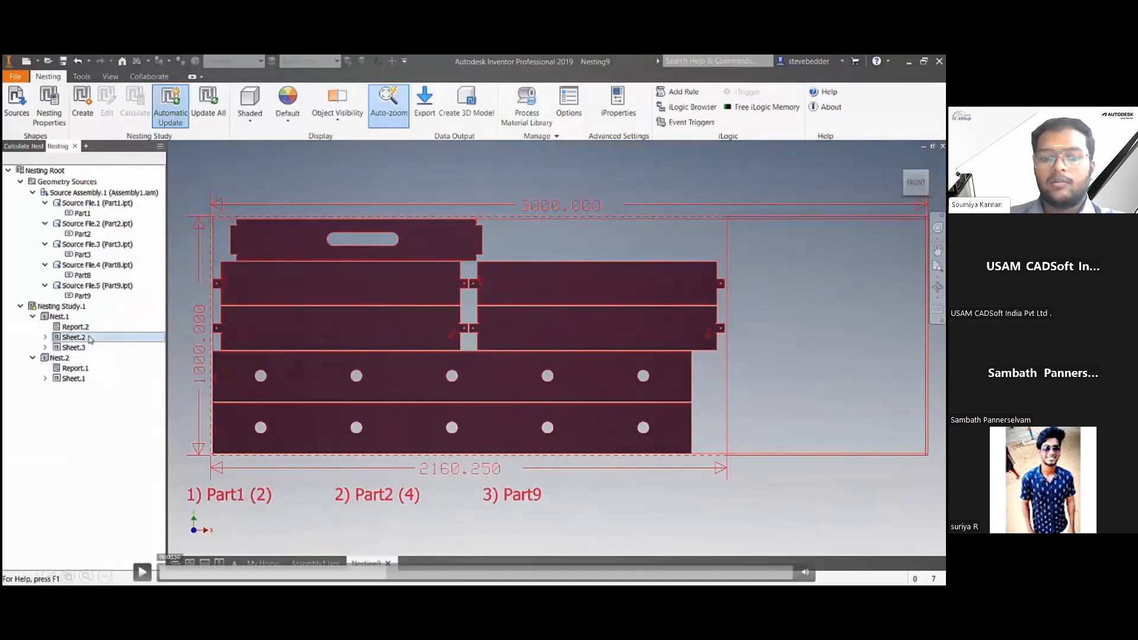
# Examine the nested sheets of Nesting Study.1 and Nesting Study.2, including Sheet.7 and Sheet.4.
pyautogui.doubleClick(75, 326)
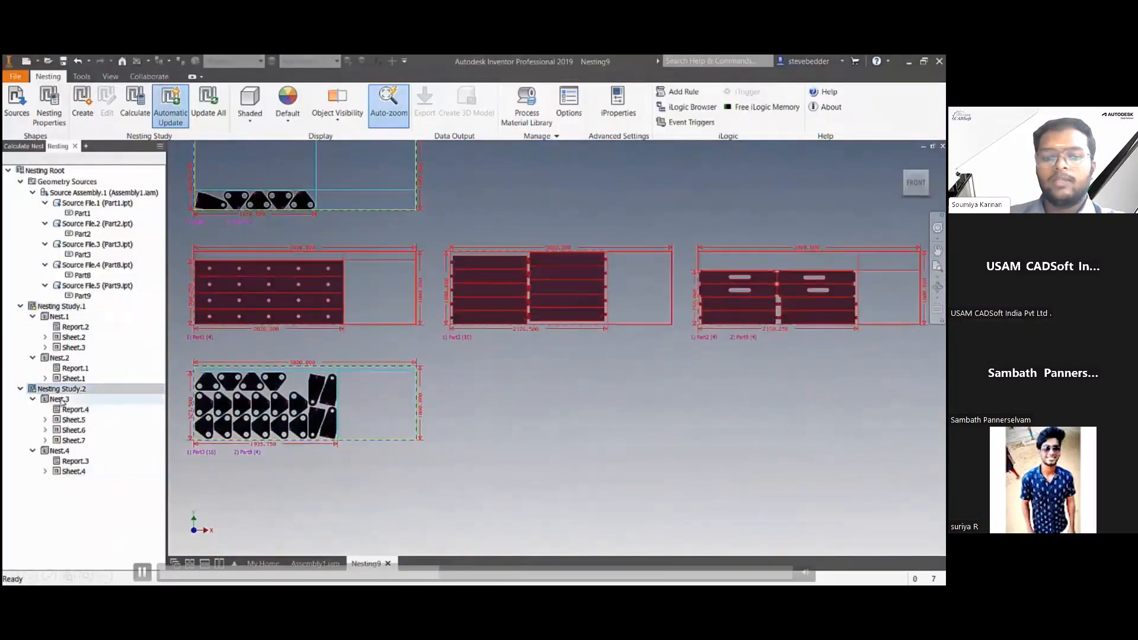
pyautogui.press('space')
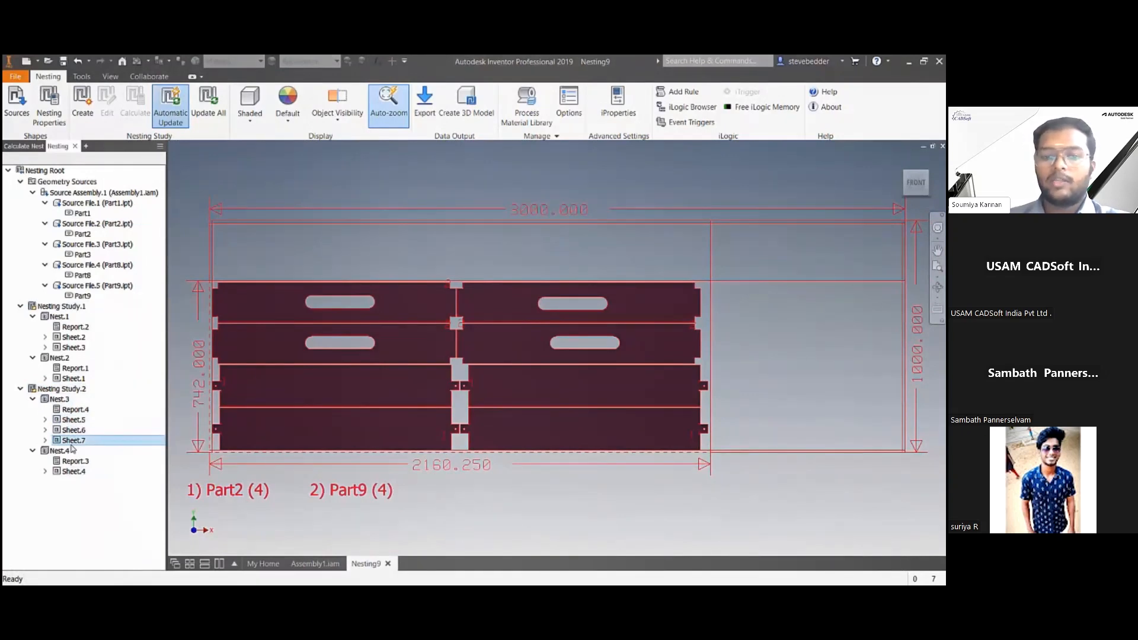
pyautogui.click(141, 570)
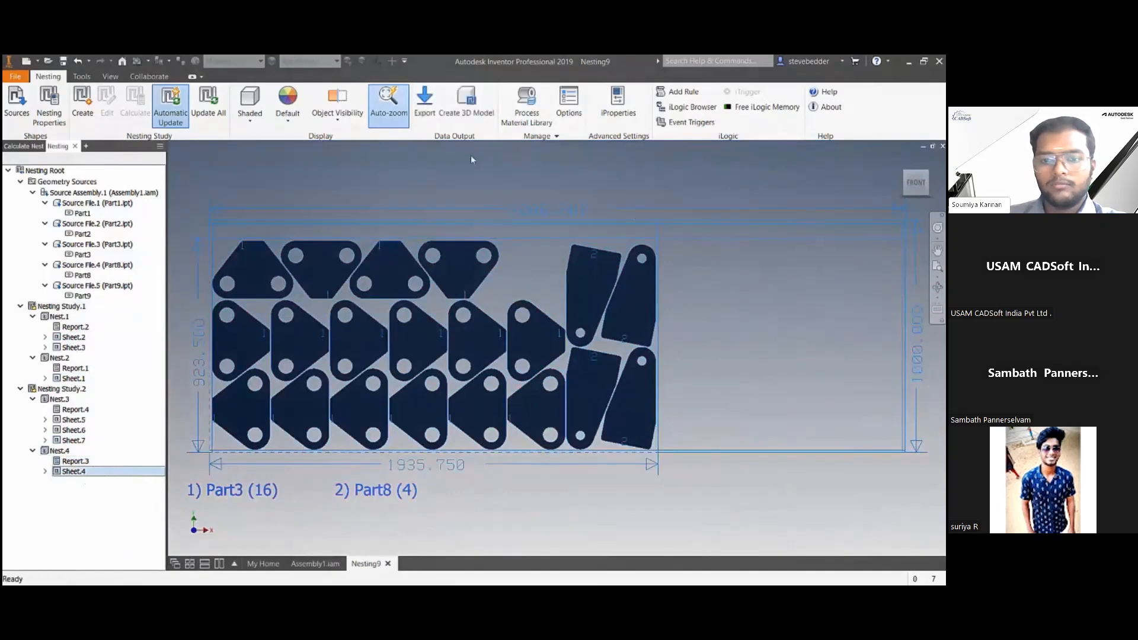
pyautogui.moveTo(546, 451)
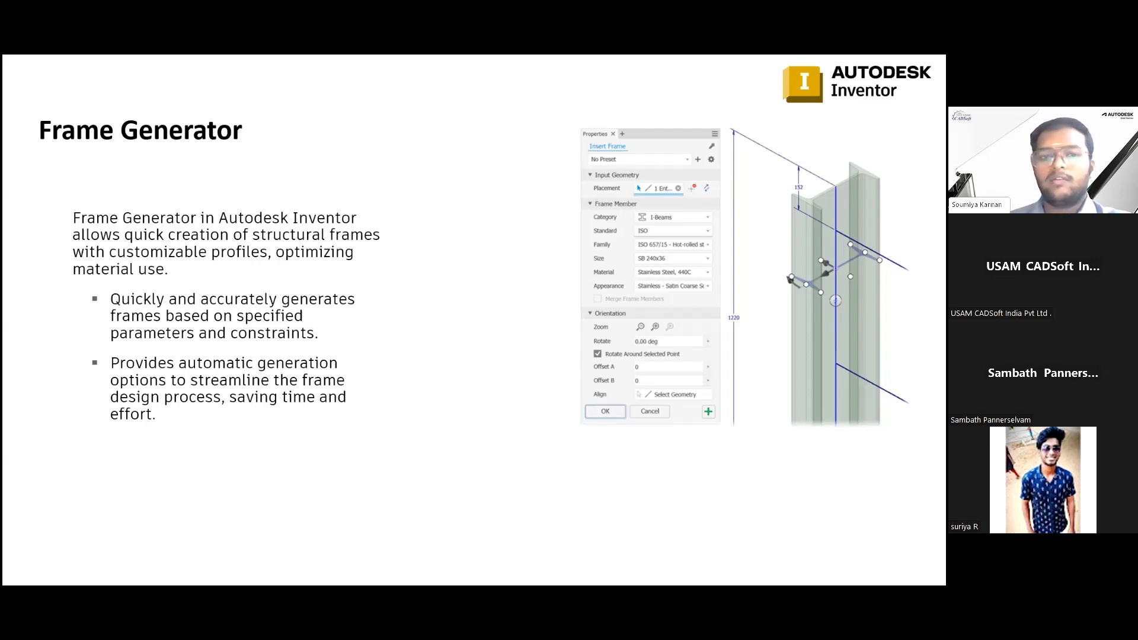
# Switch to frame.iam in Inventor and start inserting IS MC 300 mild steel channels on the sketch's four outer lines.
pyautogui.hotkey('alt', 'Tab')
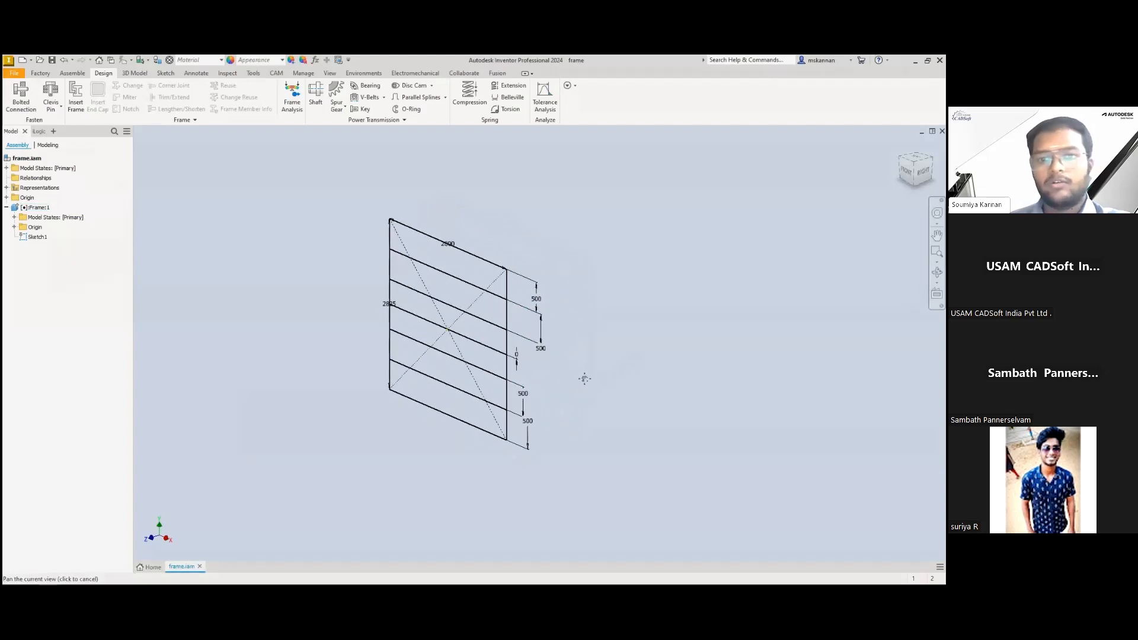
pyautogui.click(70, 73)
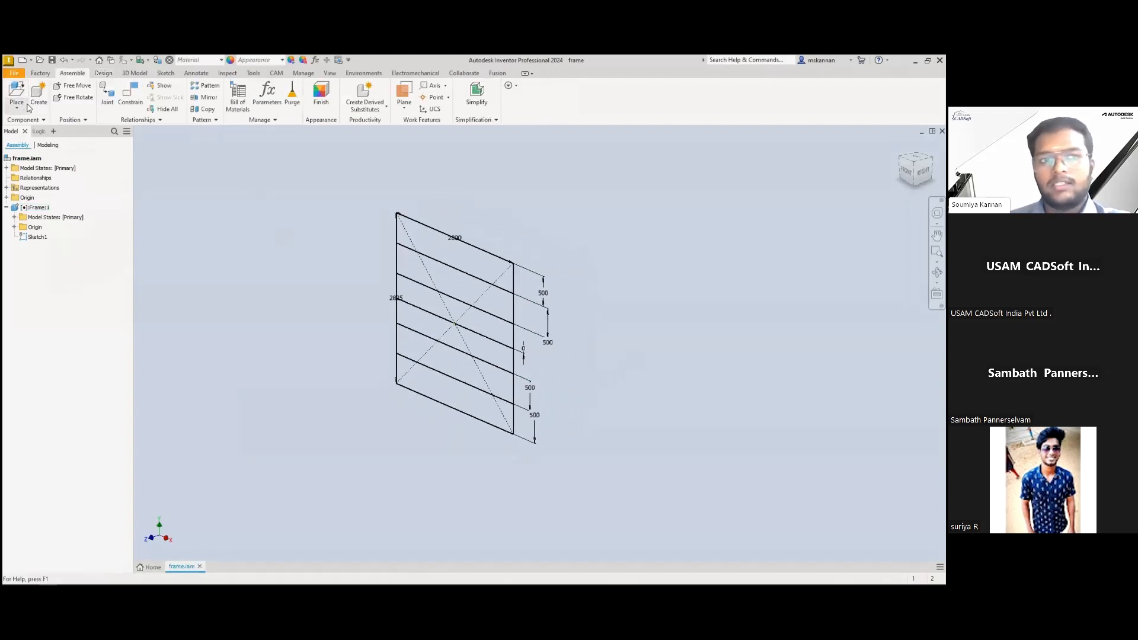
pyautogui.click(103, 73)
pyautogui.click(76, 89)
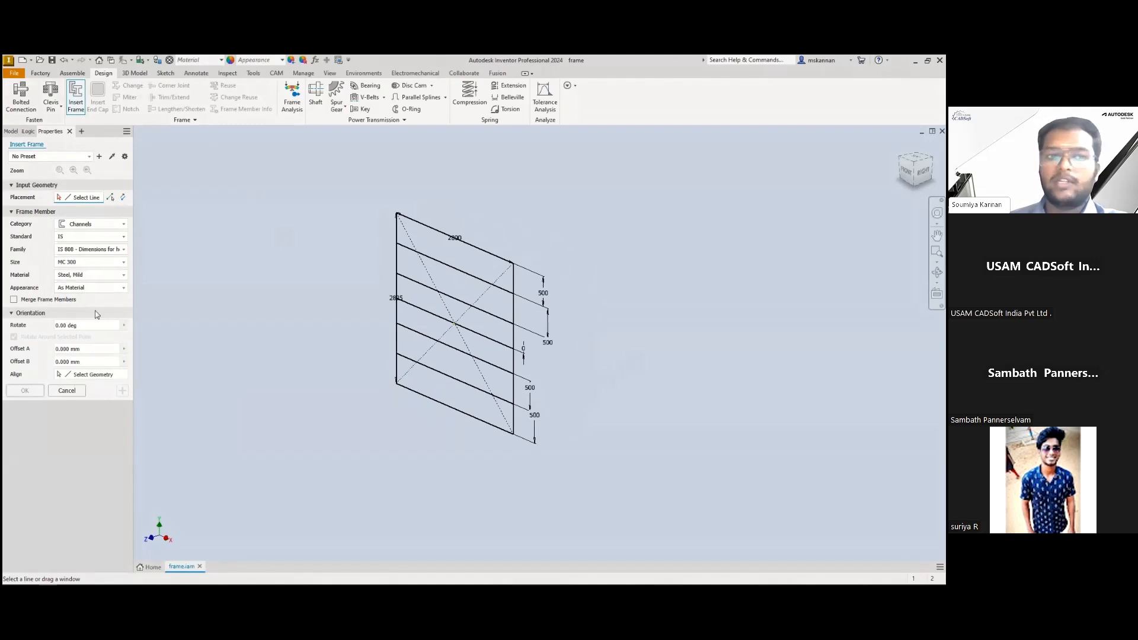
pyautogui.click(395, 237)
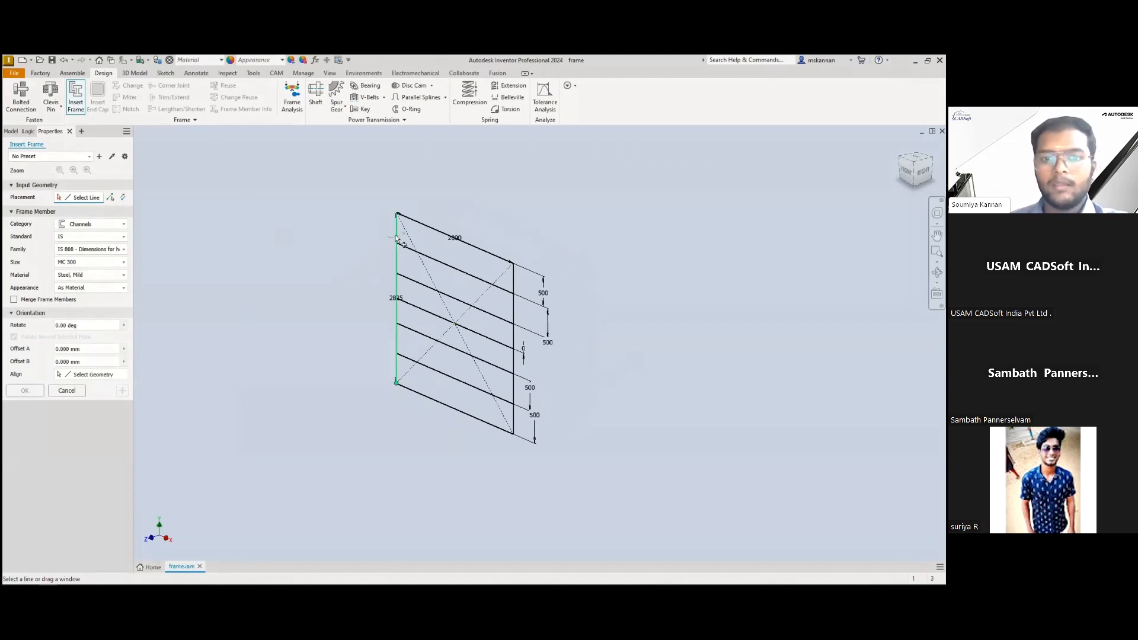
pyautogui.click(428, 228)
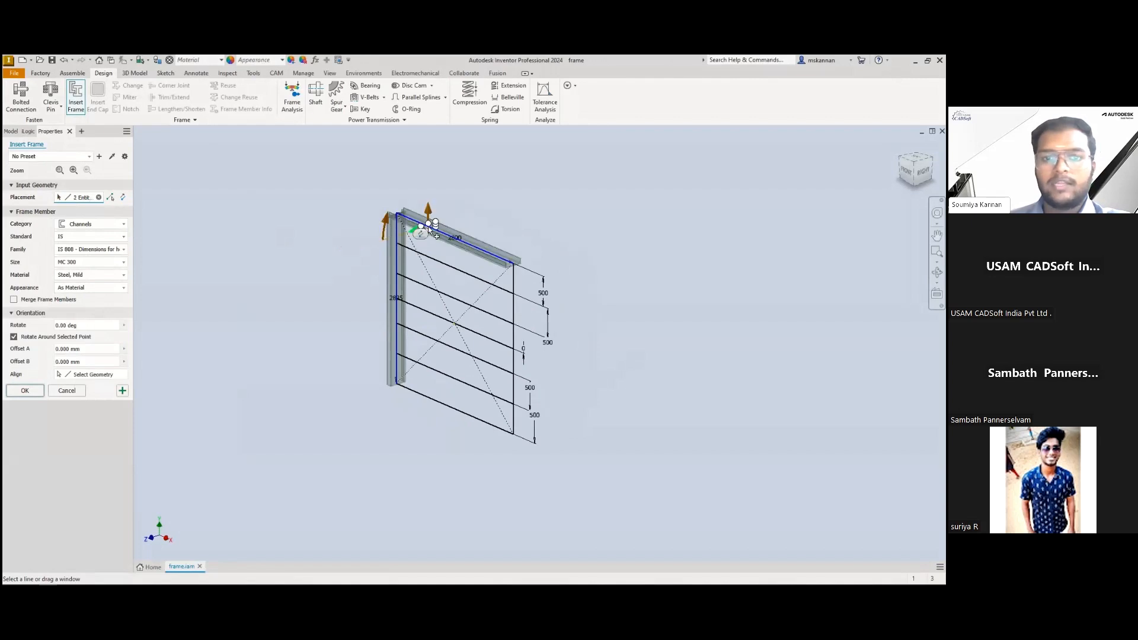
pyautogui.click(513, 291)
pyautogui.click(456, 412)
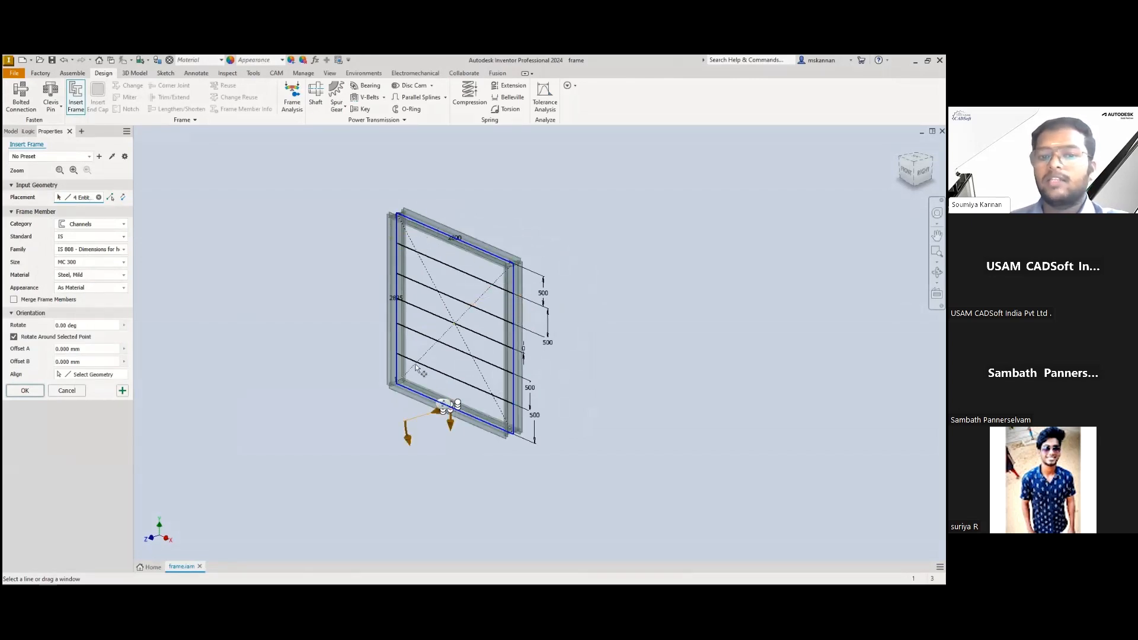
# Add the five inner cross lines of the sketch to the channel placement.
pyautogui.scroll(5, 450, 397)
pyautogui.click(368, 375)
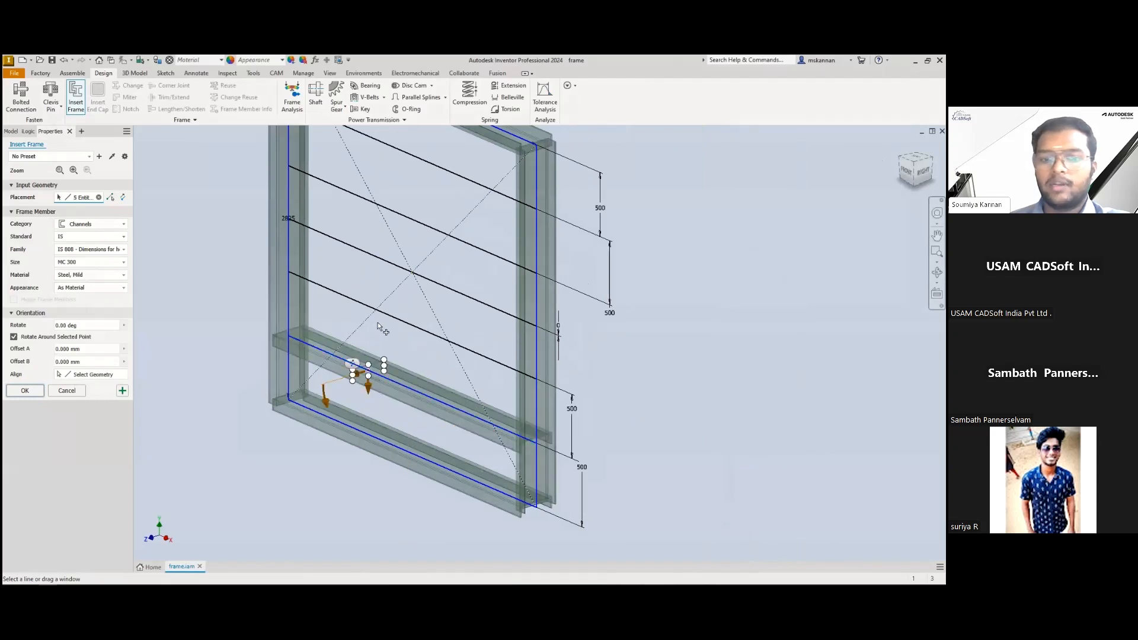
pyautogui.click(385, 320)
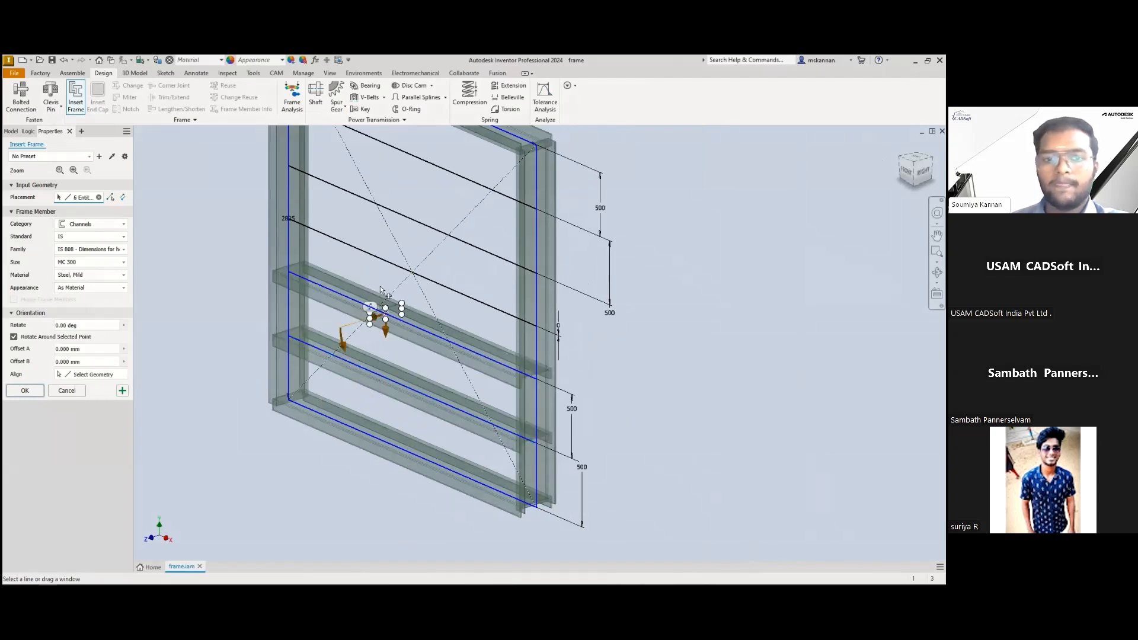
pyautogui.click(379, 260)
pyautogui.click(407, 217)
pyautogui.moveTo(417, 205); pyautogui.dragTo(395, 260, button='middle')
pyautogui.click(411, 219)
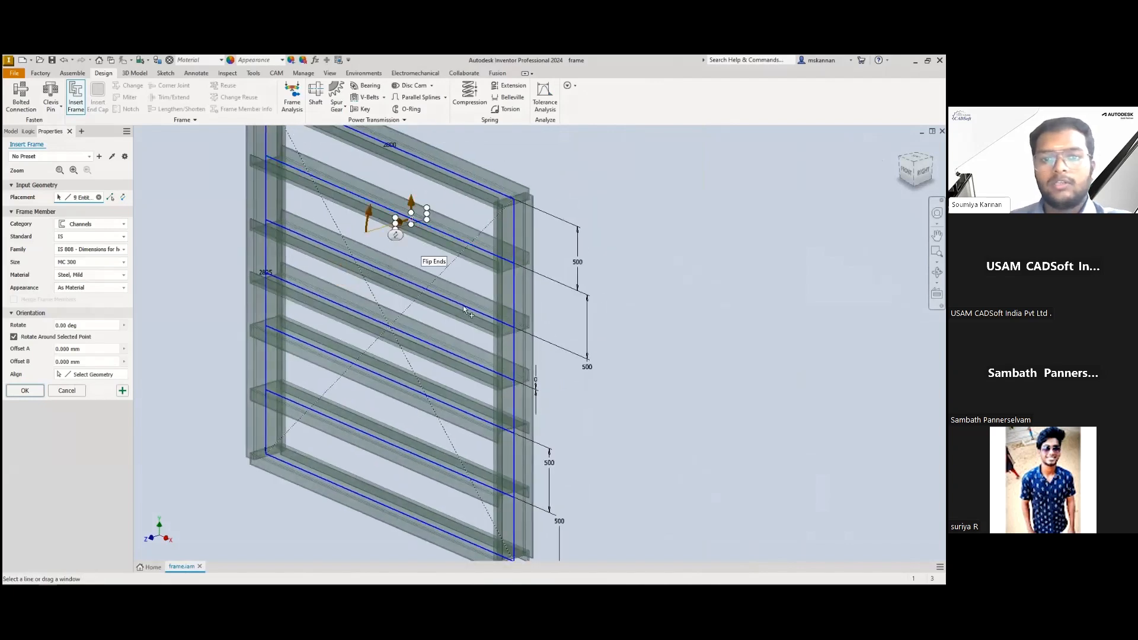
# Flip the ends of the nine channel members to reverse their profile direction.
pyautogui.scroll(-3, 465, 311)
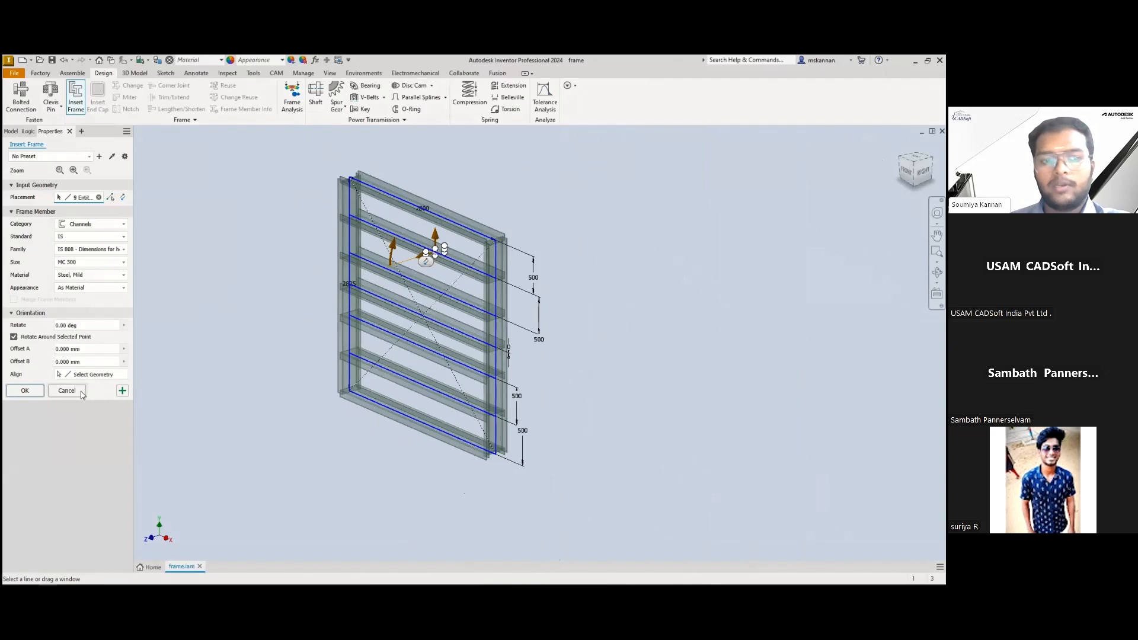
pyautogui.scroll(3, 440, 265)
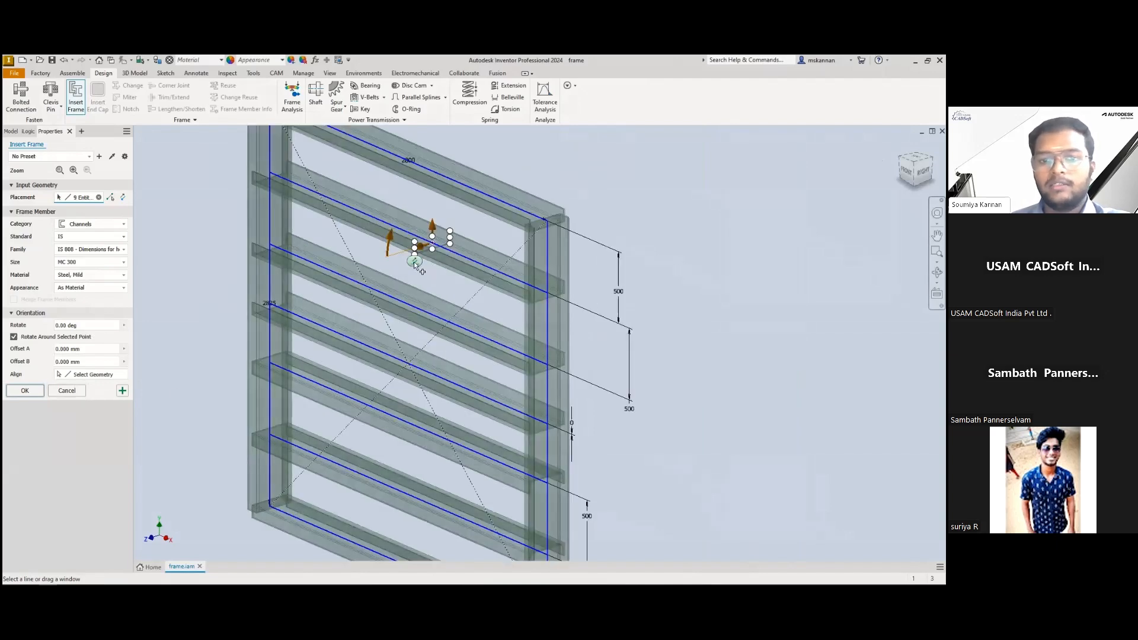
pyautogui.click(415, 262)
pyautogui.scroll(-2, 513, 322)
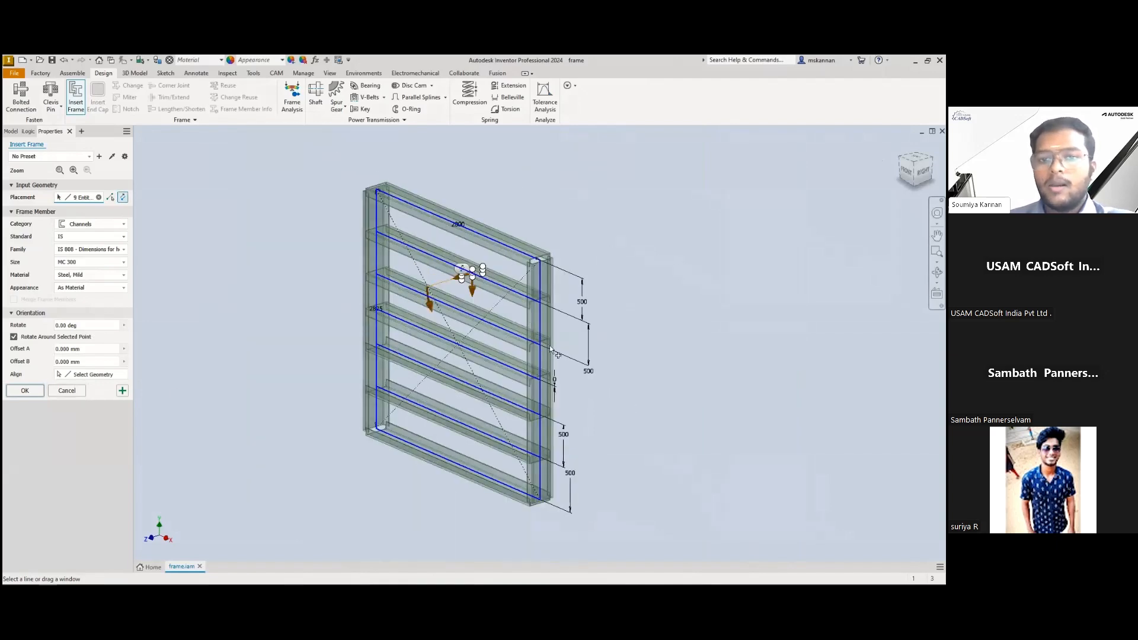
pyautogui.scroll(5, 477, 279)
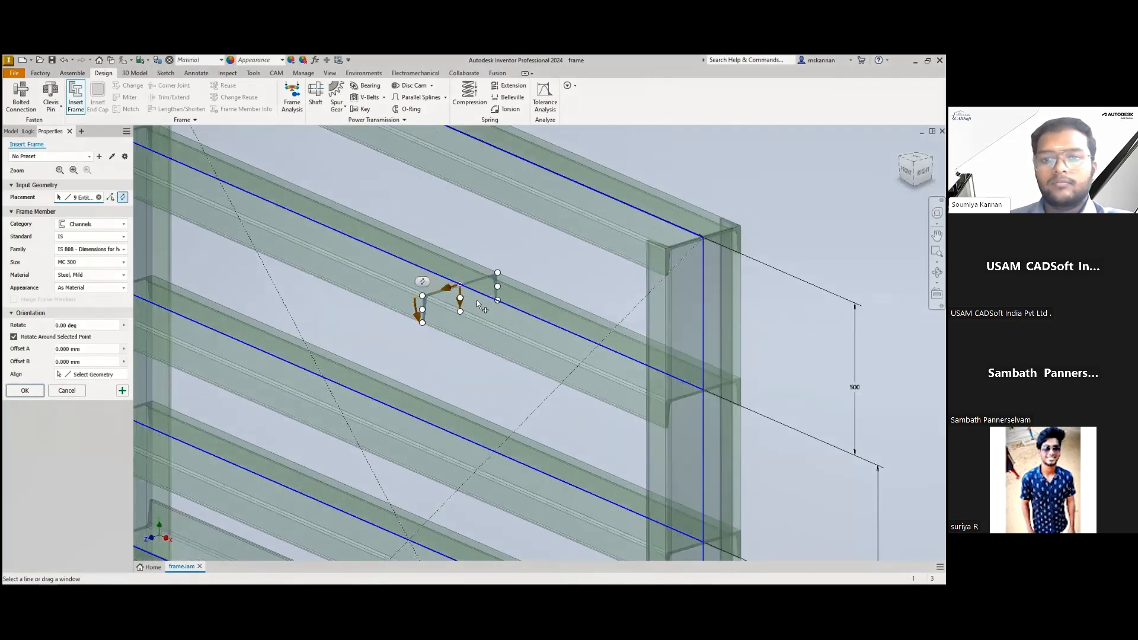
pyautogui.scroll(-5, 478, 303)
pyautogui.moveTo(440, 446); pyautogui.dragTo(408, 396, button='middle')
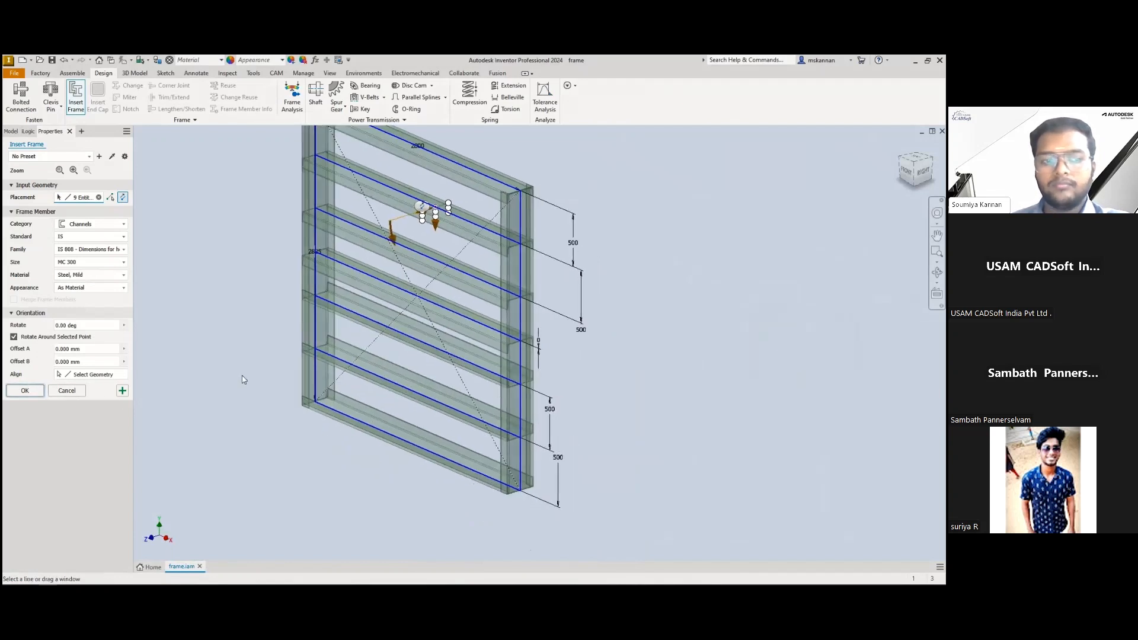
# Create the frame from the selected lines, accepting the default frame, skeleton and member file names.
pyautogui.click(25, 389)
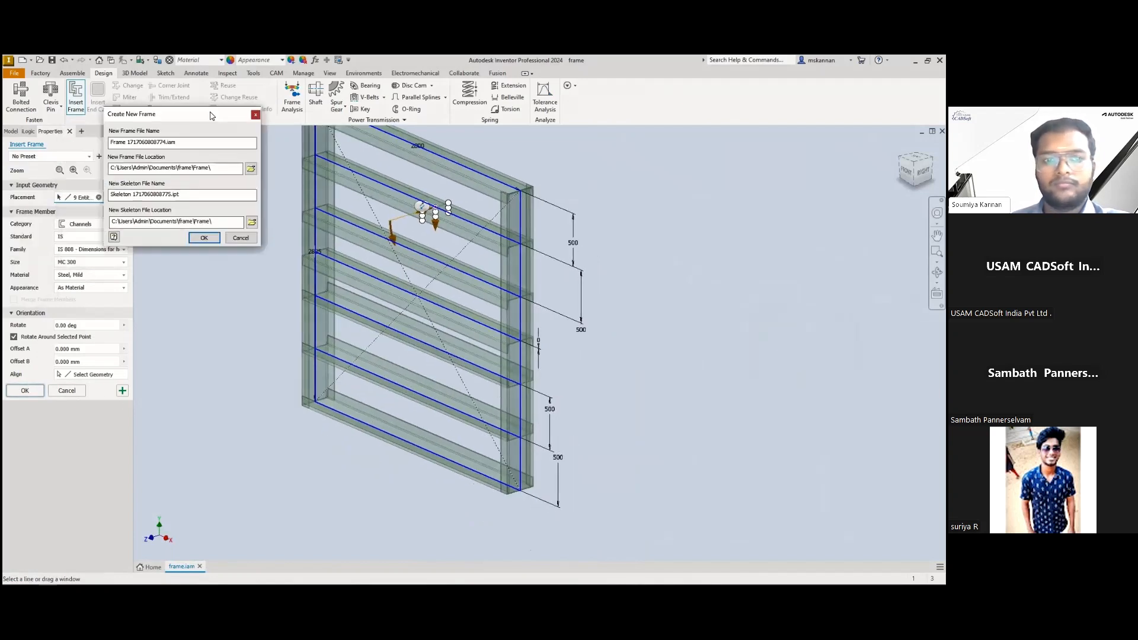
pyautogui.click(214, 314)
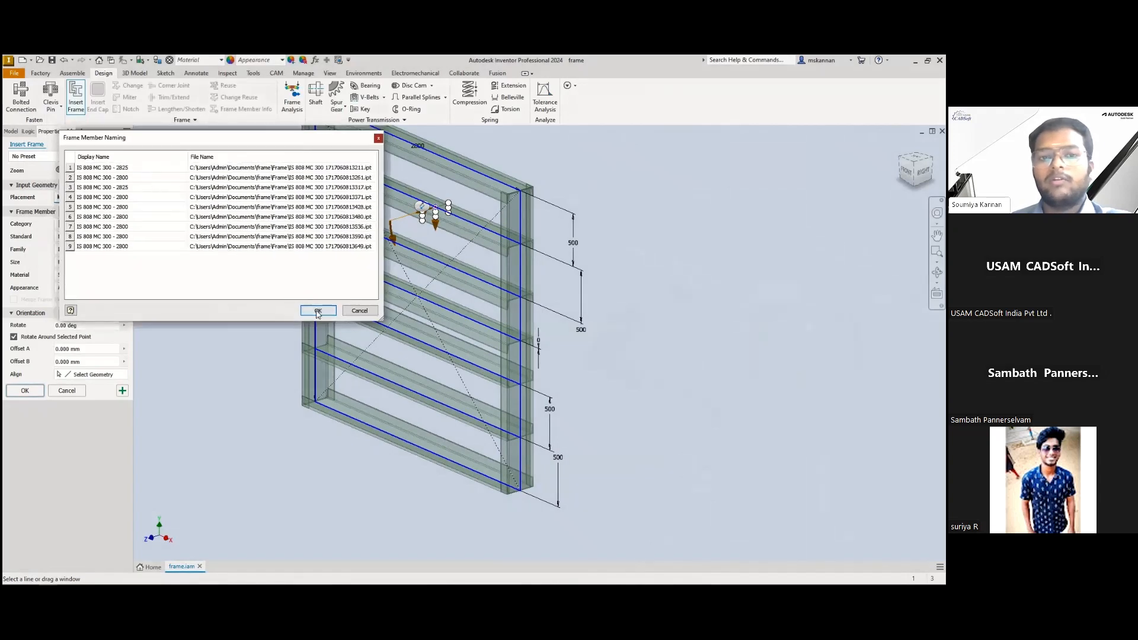
pyautogui.click(317, 311)
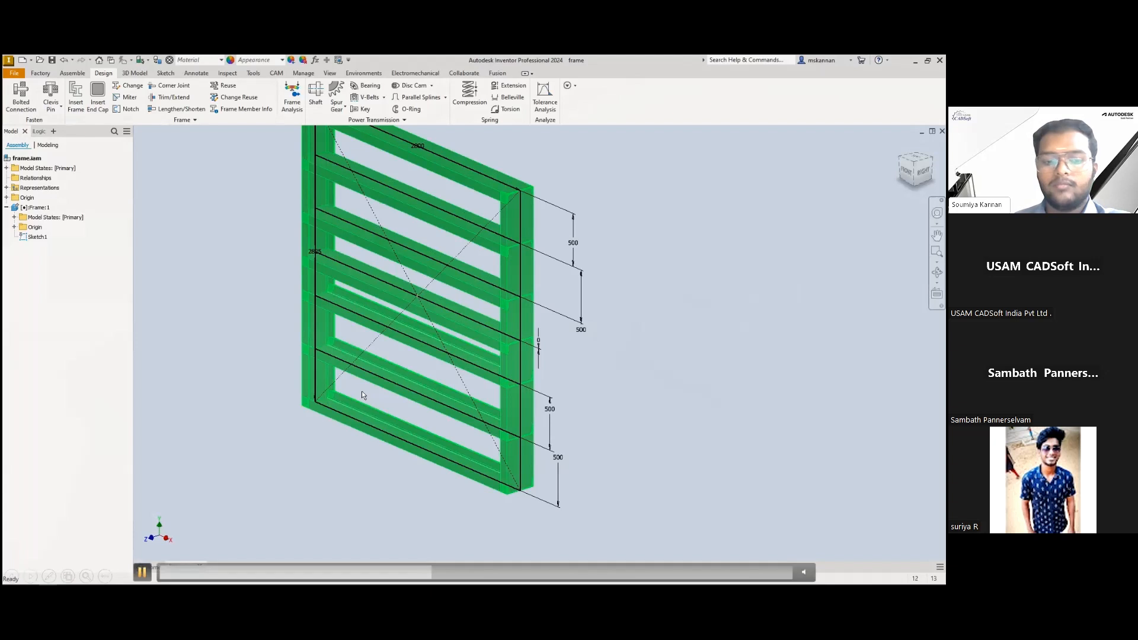
# Hide Sketch1 of the base part so only the frame members are displayed.
pyautogui.click(35, 237)
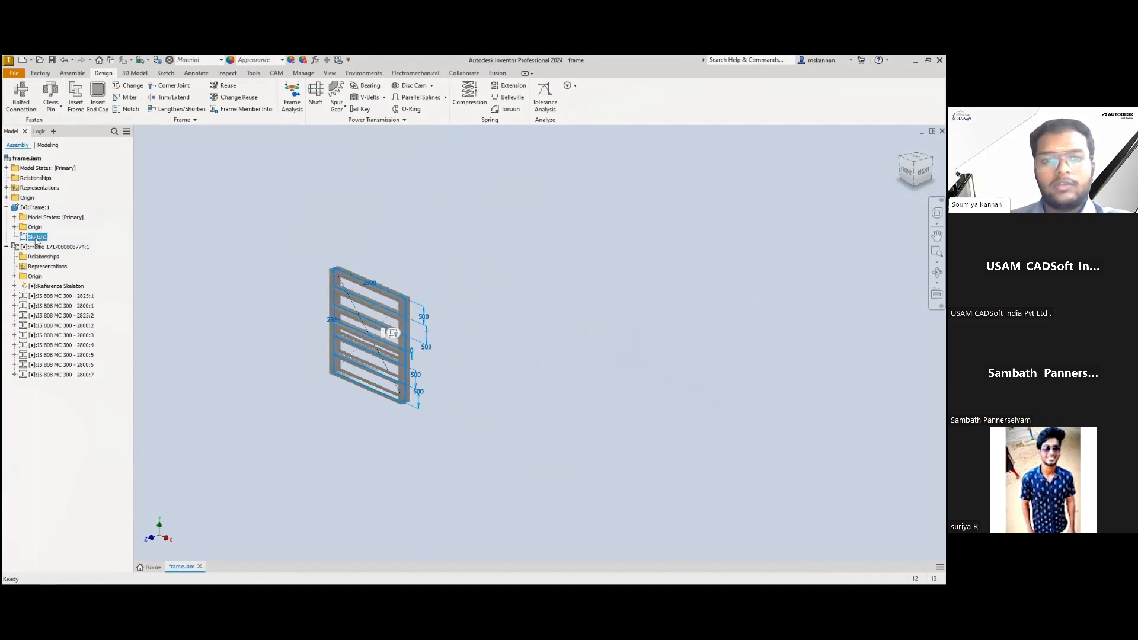
pyautogui.press('Escape')
pyautogui.scroll(-1, 338, 369)
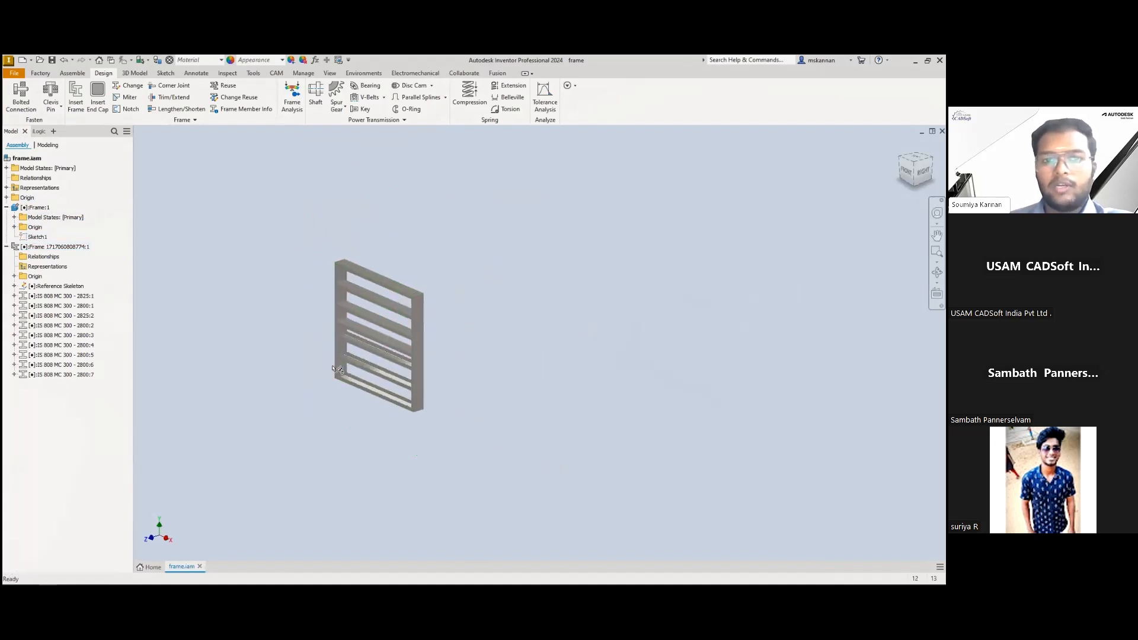
pyautogui.scroll(-4, 355, 364)
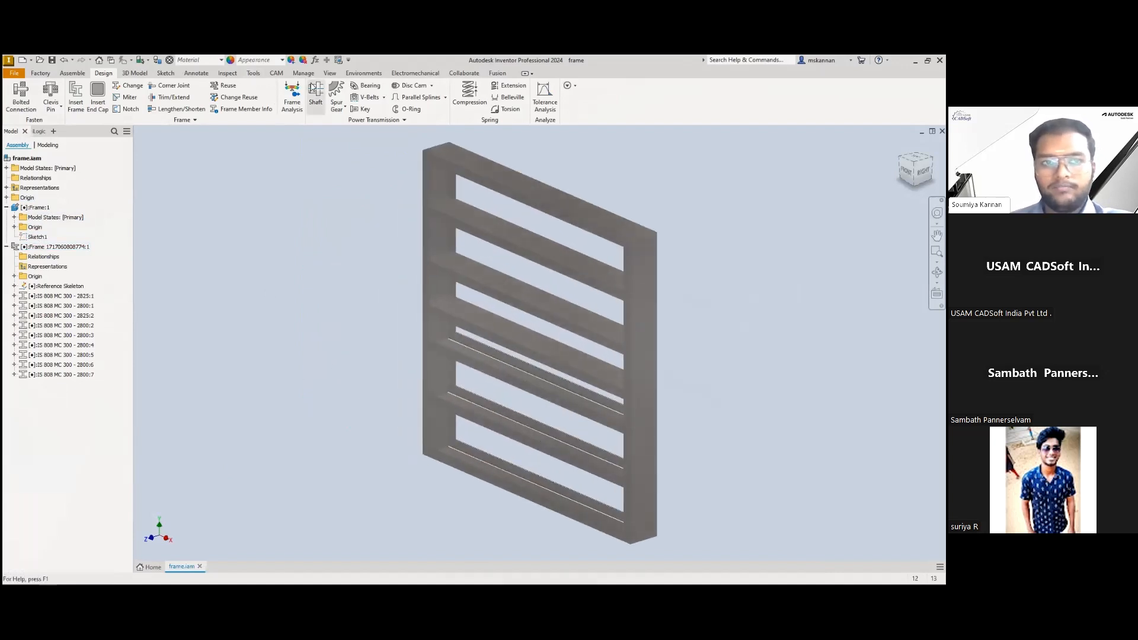
# Change the visual style of the frame to a shaded display with edges.
pyautogui.click(228, 73)
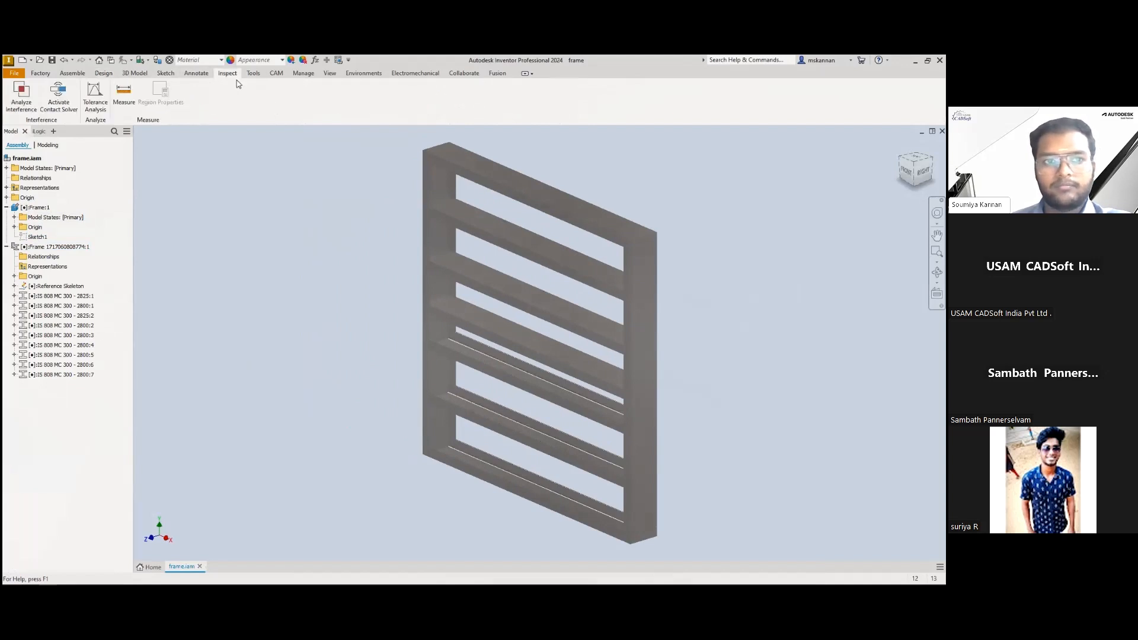
pyautogui.click(329, 73)
pyautogui.click(189, 97)
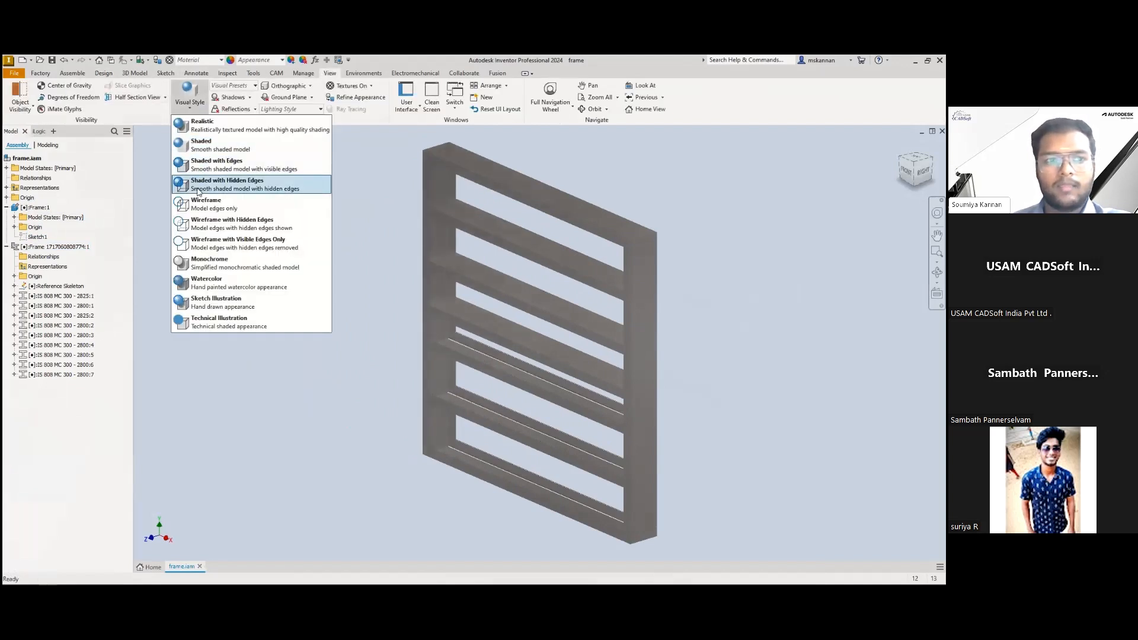
pyautogui.click(198, 183)
pyautogui.scroll(-5, 557, 274)
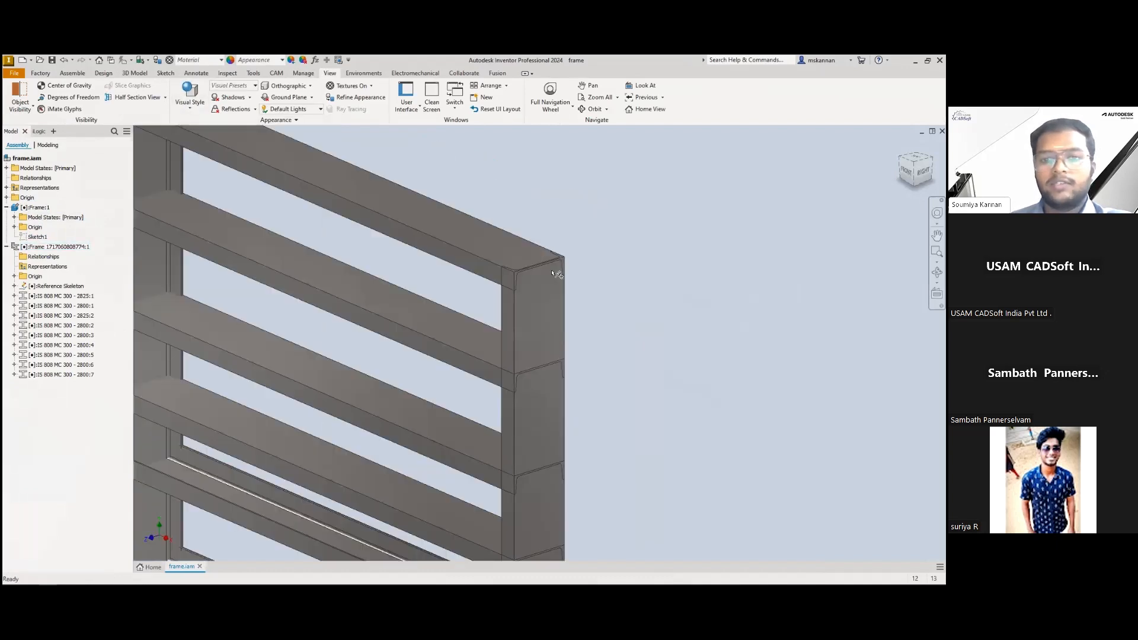
pyautogui.scroll(-2, 430, 278)
pyautogui.scroll(8, 315, 310)
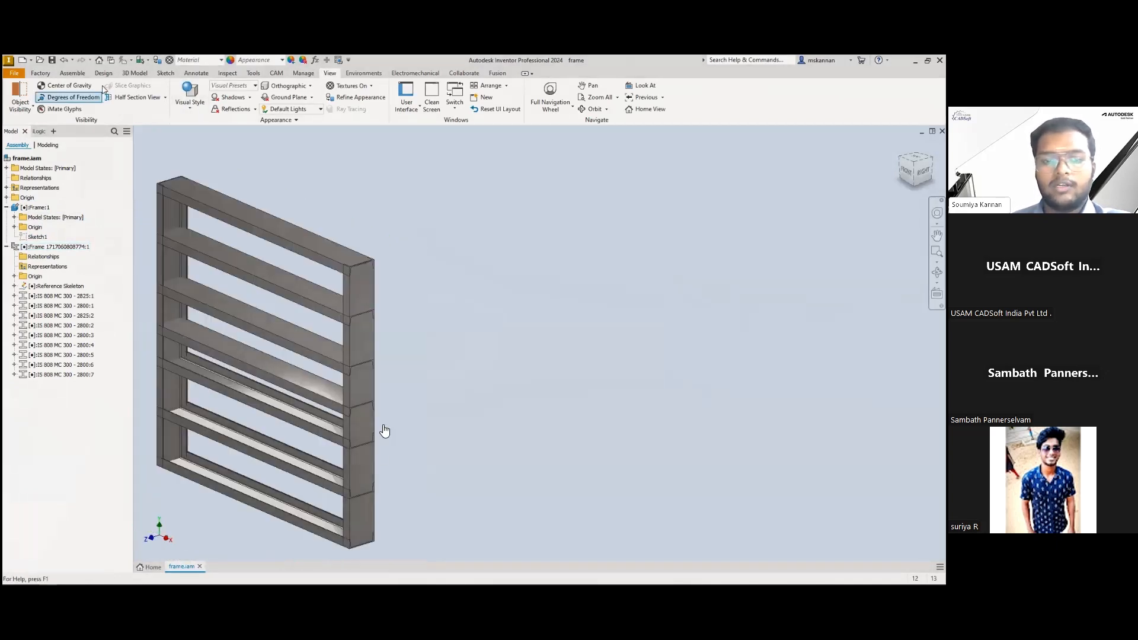
# Miter the four outer frame members at their corners with a 0.000 mm gap.
pyautogui.click(103, 73)
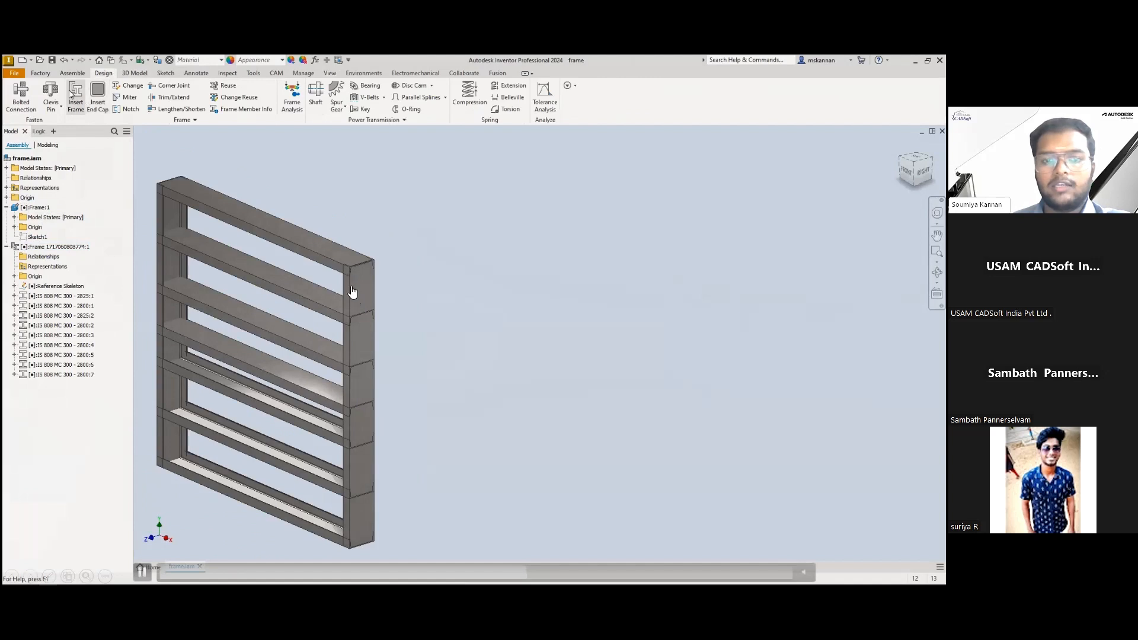
pyautogui.click(129, 98)
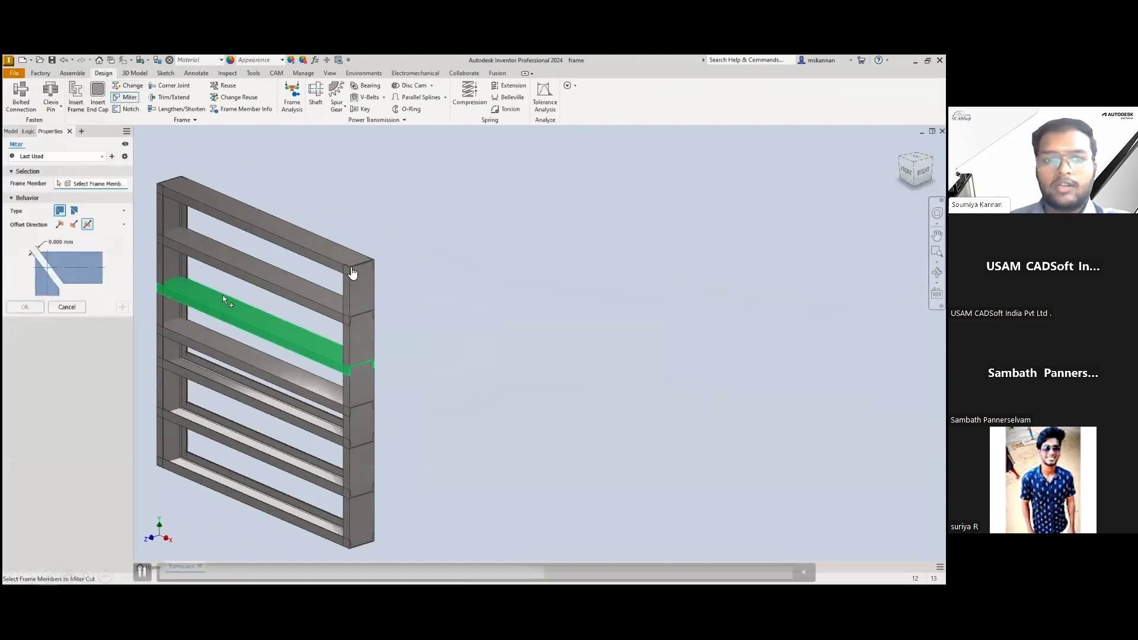
pyautogui.moveTo(208, 212); pyautogui.dragTo(317, 166, button='middle')
pyautogui.click(318, 170)
pyautogui.click(281, 285)
pyautogui.click(477, 240)
pyautogui.click(355, 449)
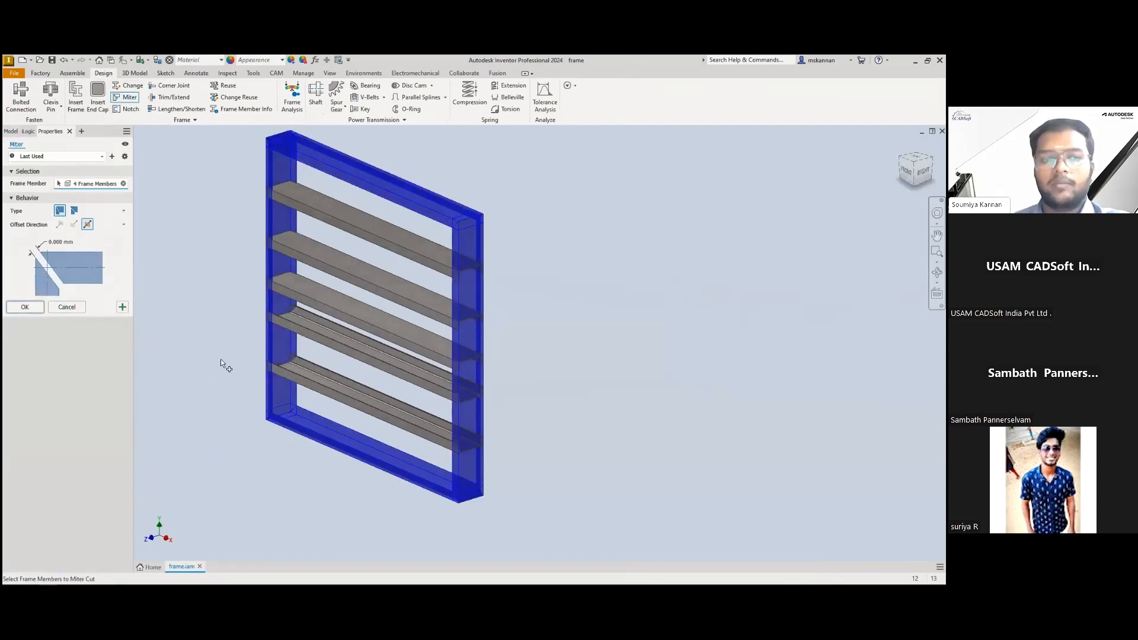
pyautogui.click(34, 308)
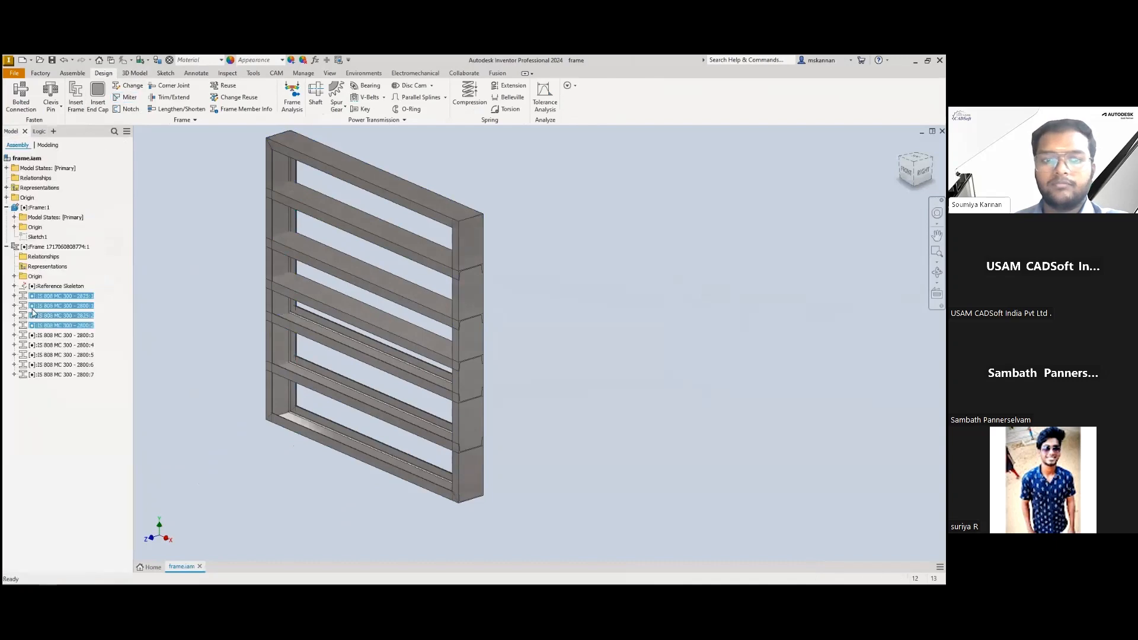
# Inspect the frame's mitered corners and the joints where the cross members meet the upright.
pyautogui.click(60, 246)
pyautogui.scroll(5, 468, 211)
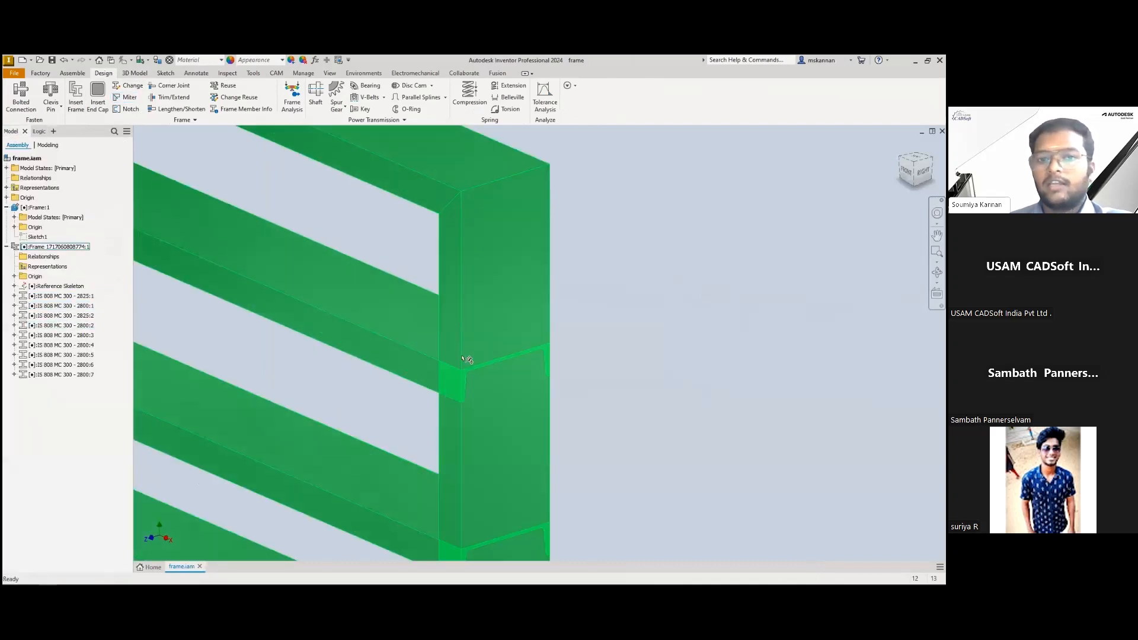
pyautogui.scroll(-5, 465, 380)
pyautogui.scroll(5, 465, 379)
pyautogui.scroll(-4, 527, 509)
pyautogui.press('Escape')
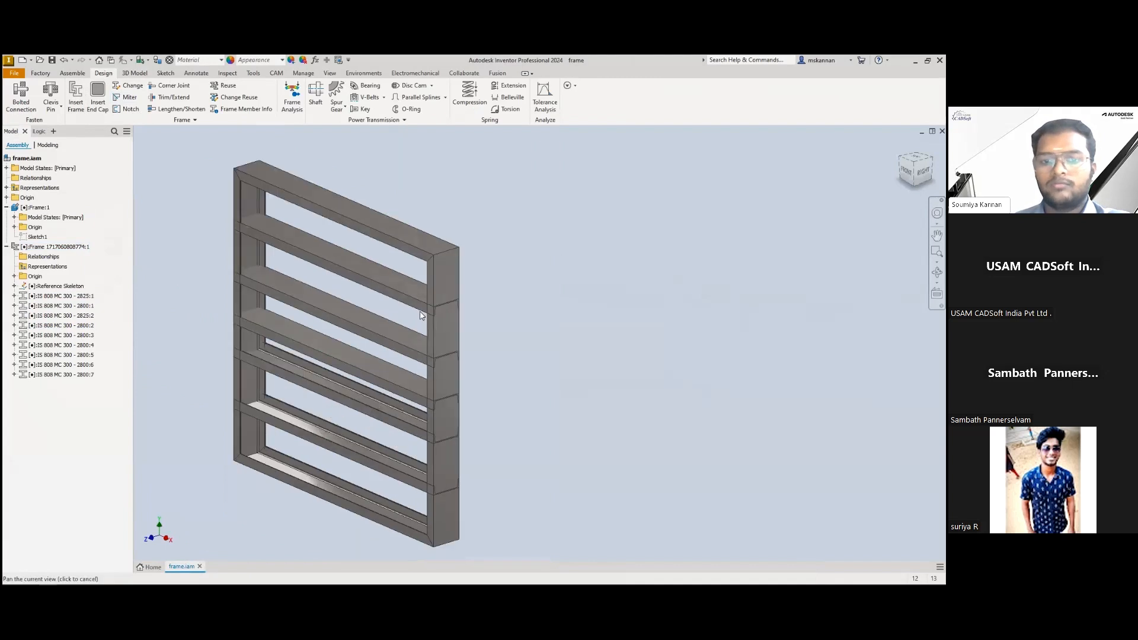
# Notch the five cross members against the frame's upright using the Basic Profile with a 0.000 mm gap.
pyautogui.click(122, 109)
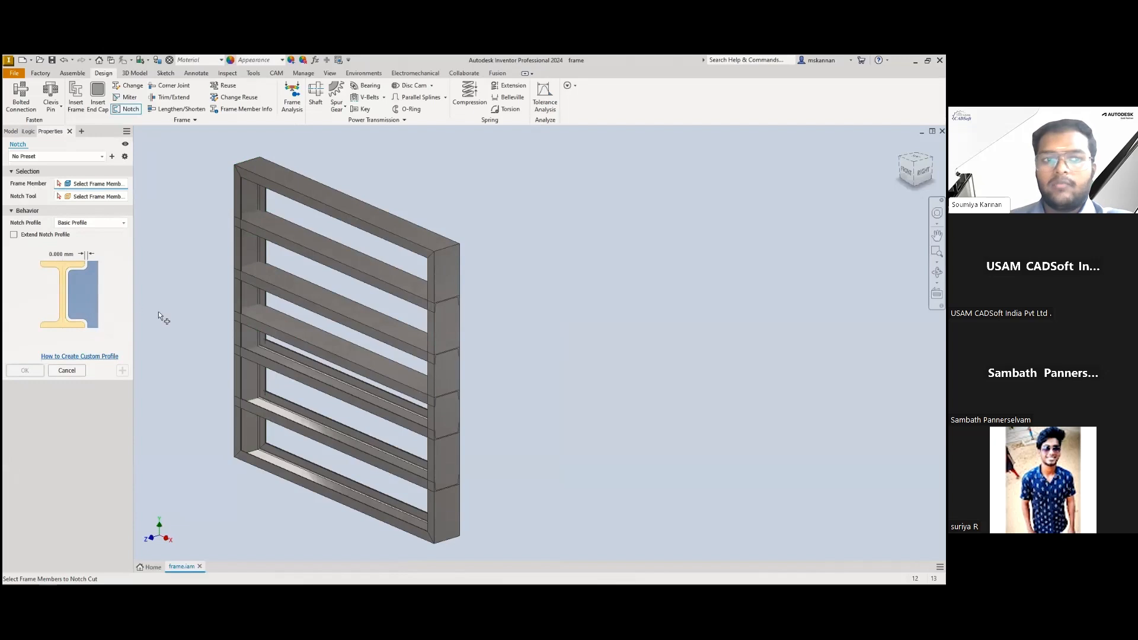
pyautogui.click(364, 259)
pyautogui.click(346, 318)
pyautogui.click(339, 356)
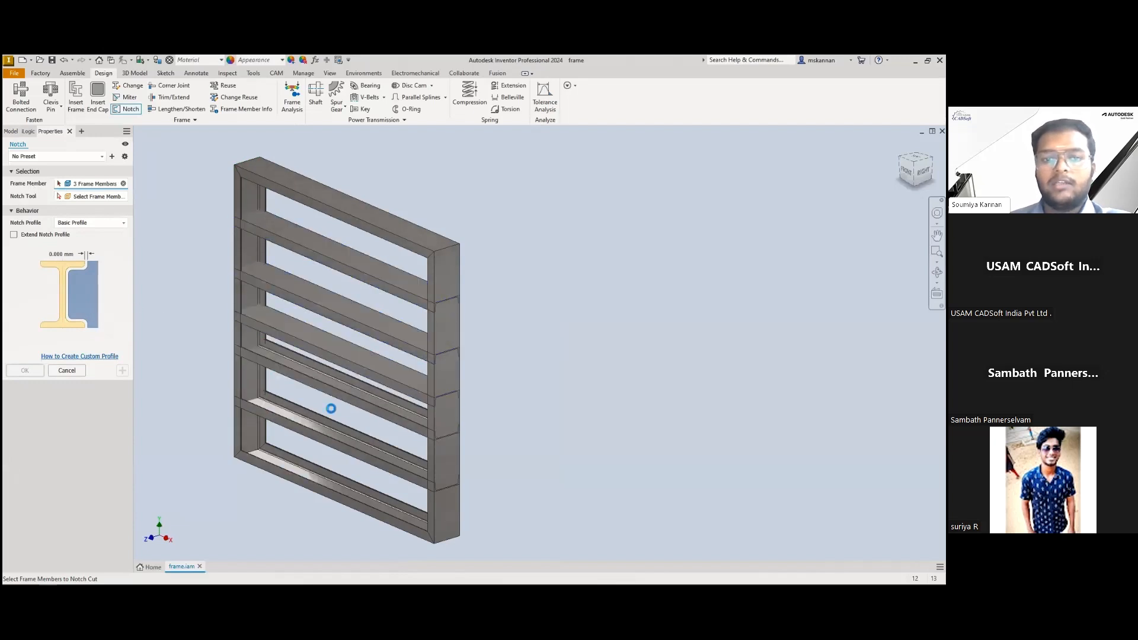
pyautogui.click(330, 403)
pyautogui.click(307, 431)
pyautogui.click(95, 200)
pyautogui.click(247, 190)
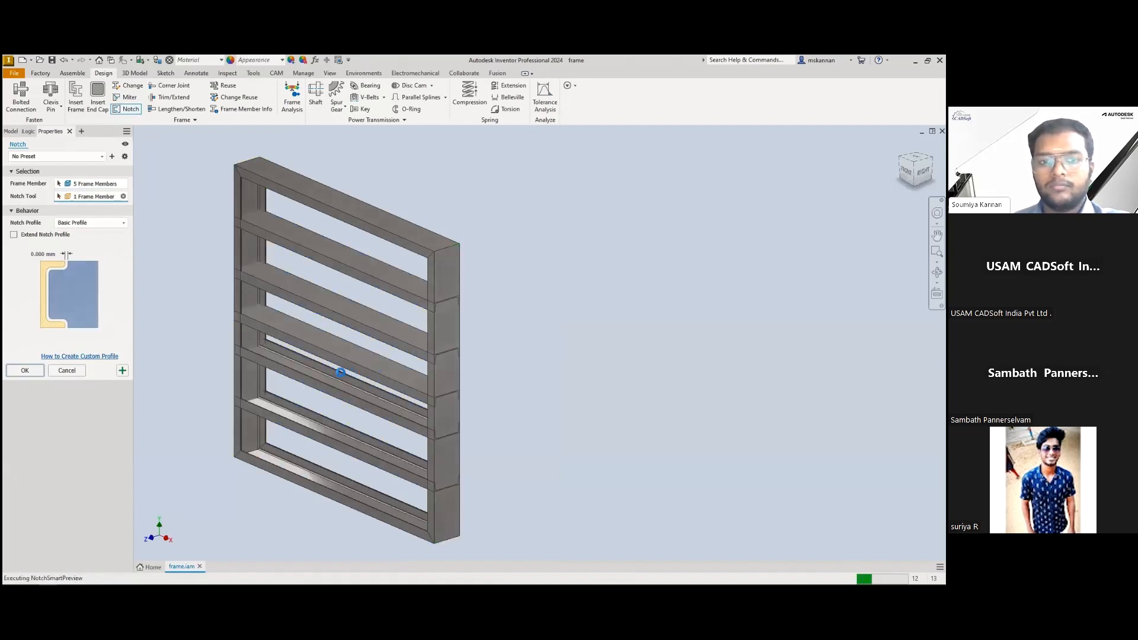
pyautogui.click(31, 369)
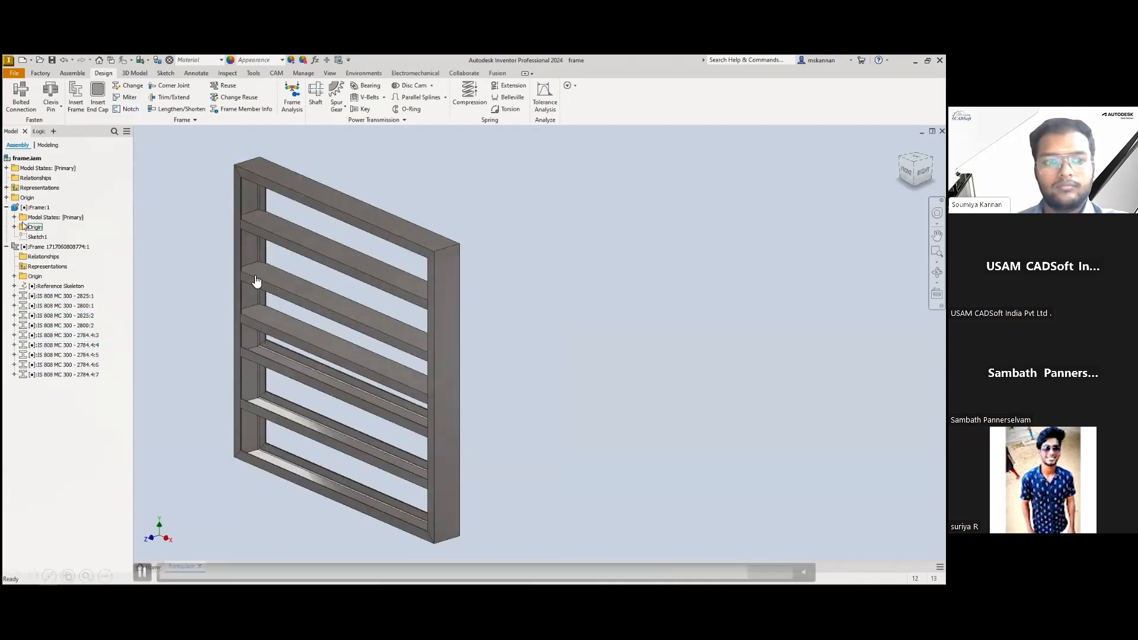
# Inspect the notched joints between the cross members and the upright, then switch to the Shape Generator slide.
pyautogui.scroll(5, 256, 280)
pyautogui.moveTo(256, 281)
pyautogui.keyDown('shift'); pyautogui.mouseDown(button='middle')
pyautogui.moveTo(253, 255)
pyautogui.moveTo(275, 232)
pyautogui.moveTo(221, 438)
pyautogui.mouseUp(button='middle'); pyautogui.keyUp('shift')
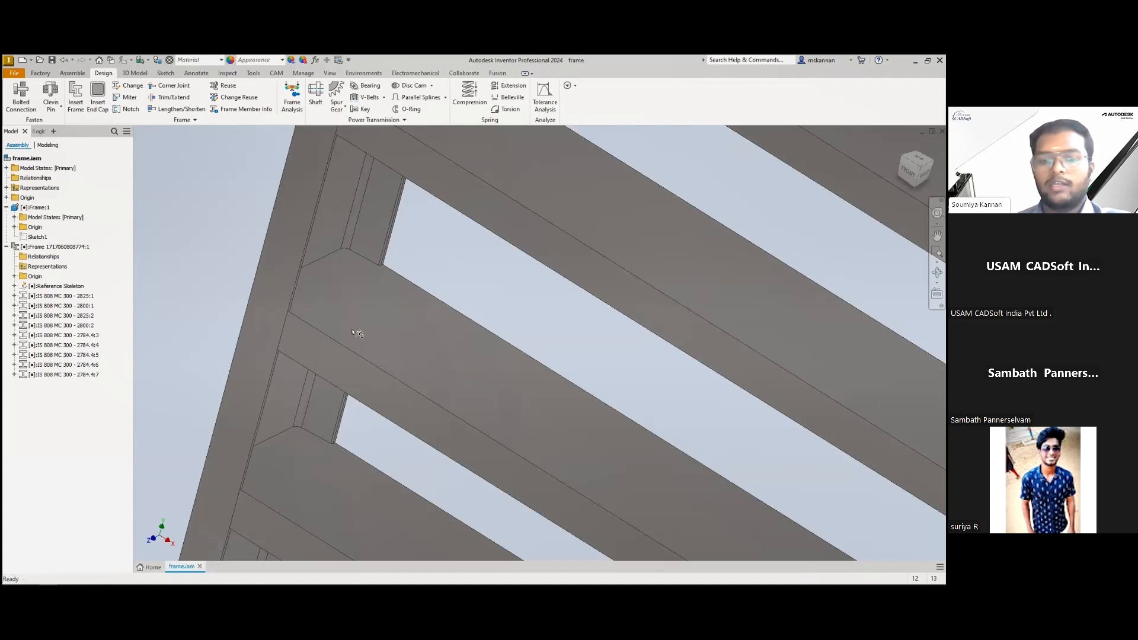
pyautogui.press('Right')
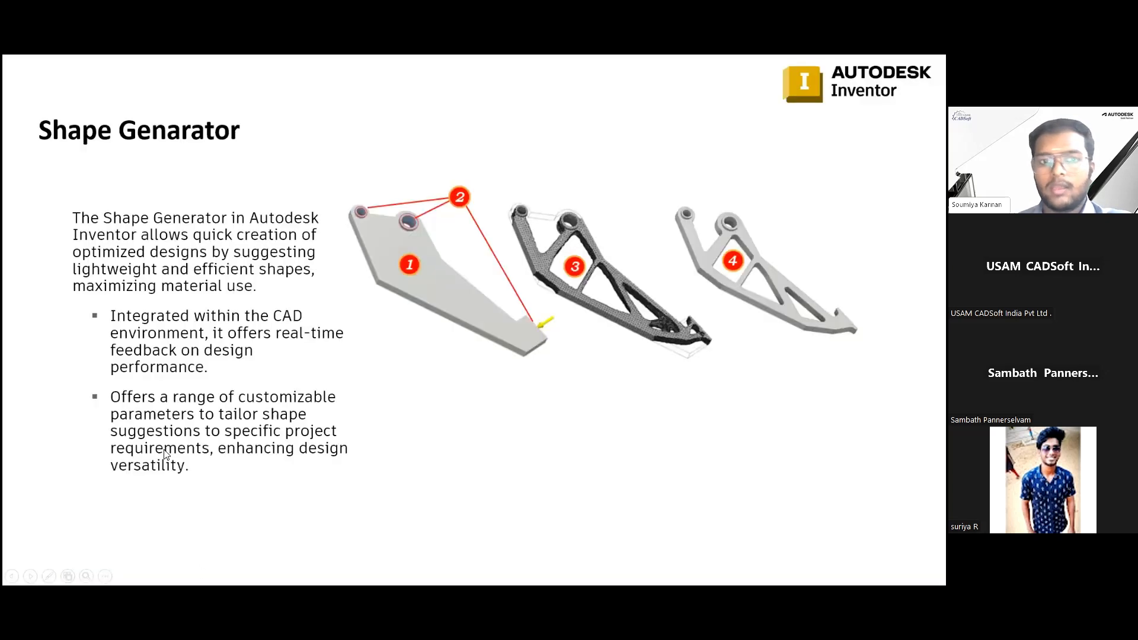
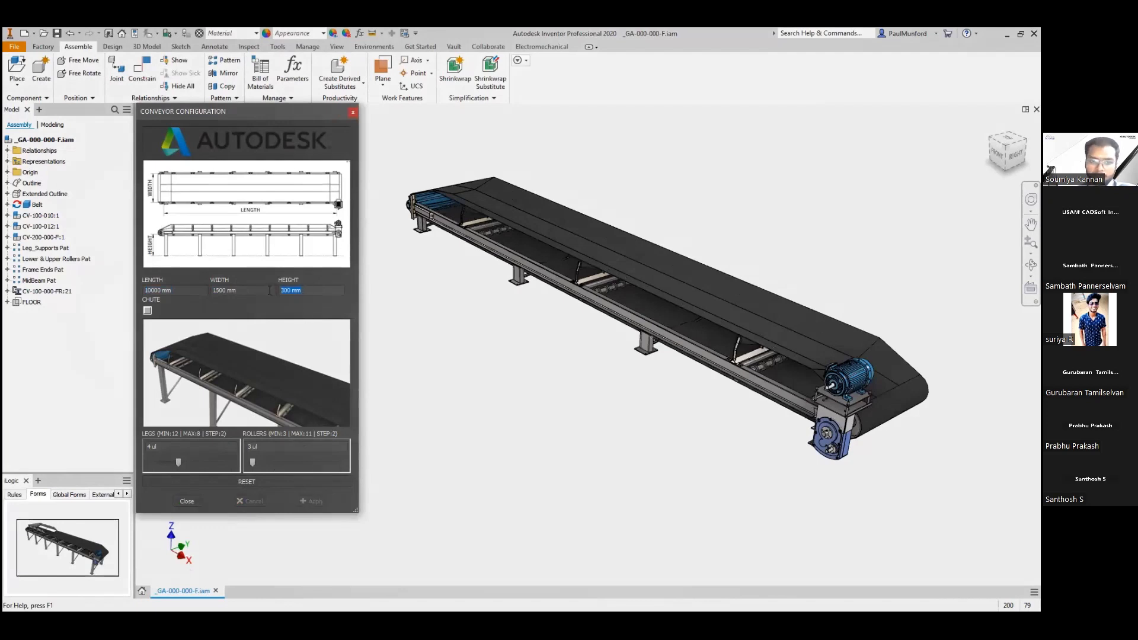
# Set the conveyor's height to 1200 mm and its length to 12000 mm in the configuration form, applying each change.
pyautogui.write('1200')
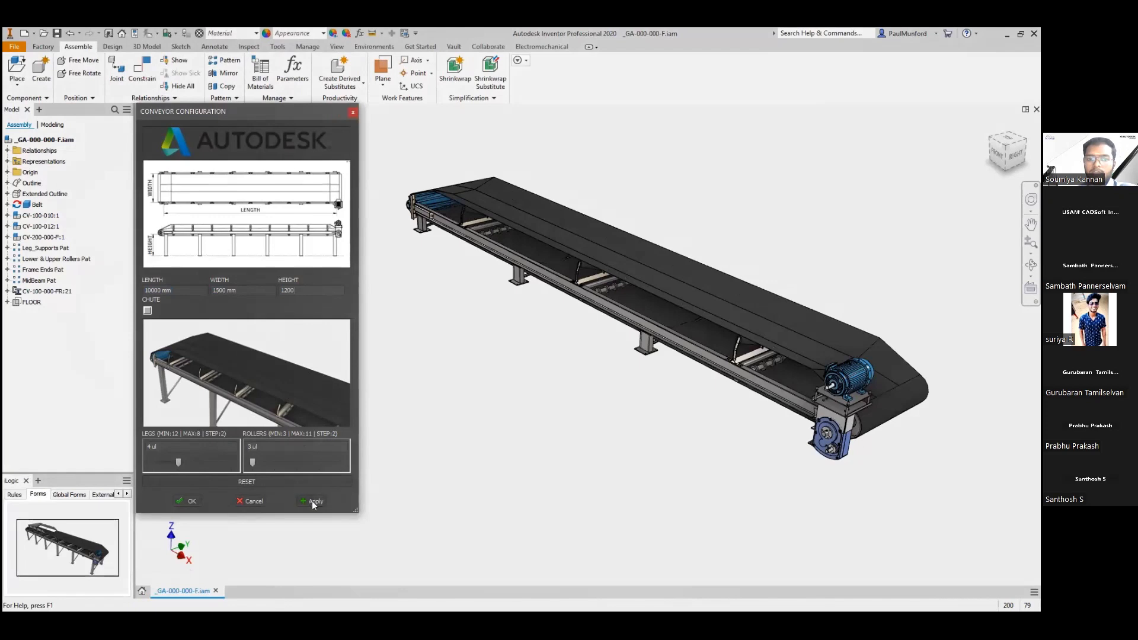
pyautogui.click(314, 502)
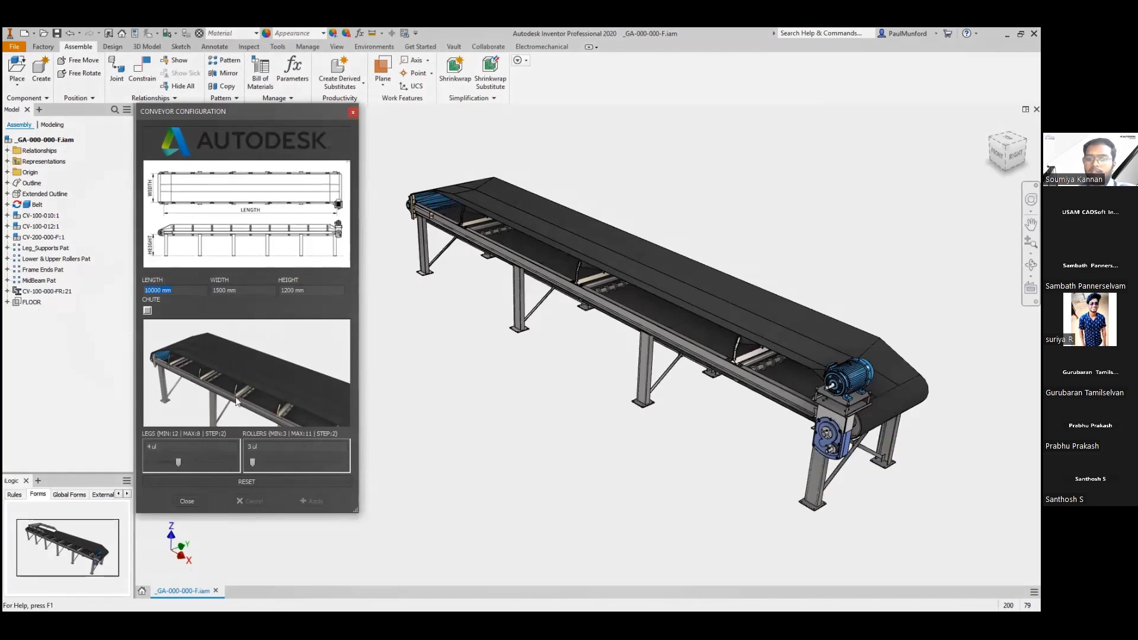
pyautogui.write('12000')
pyautogui.press('Return')
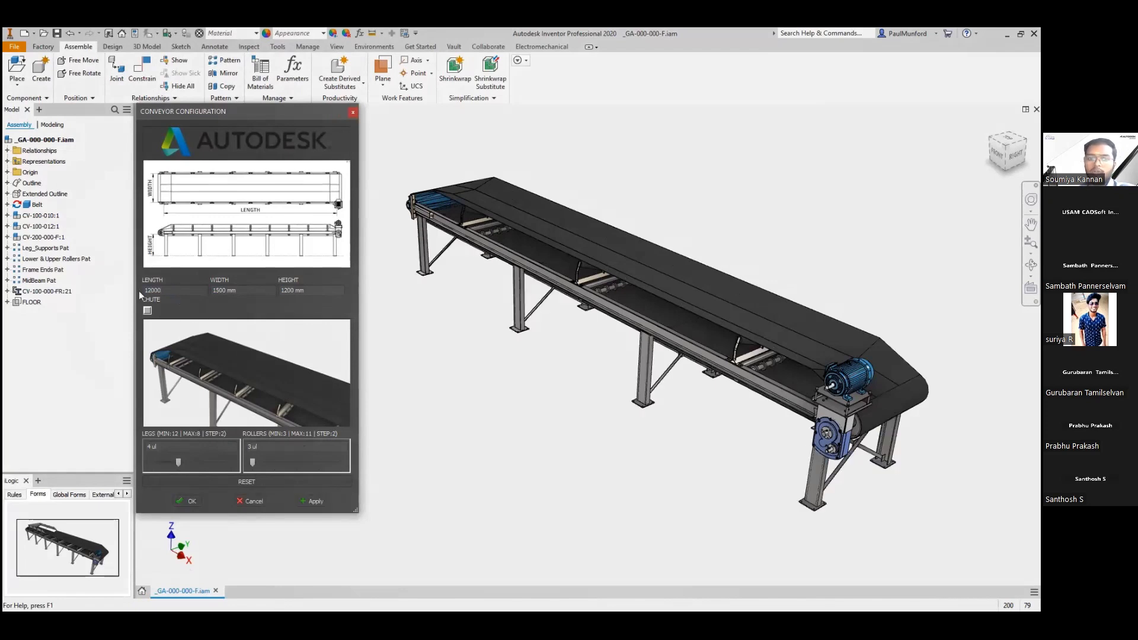
pyautogui.click(305, 502)
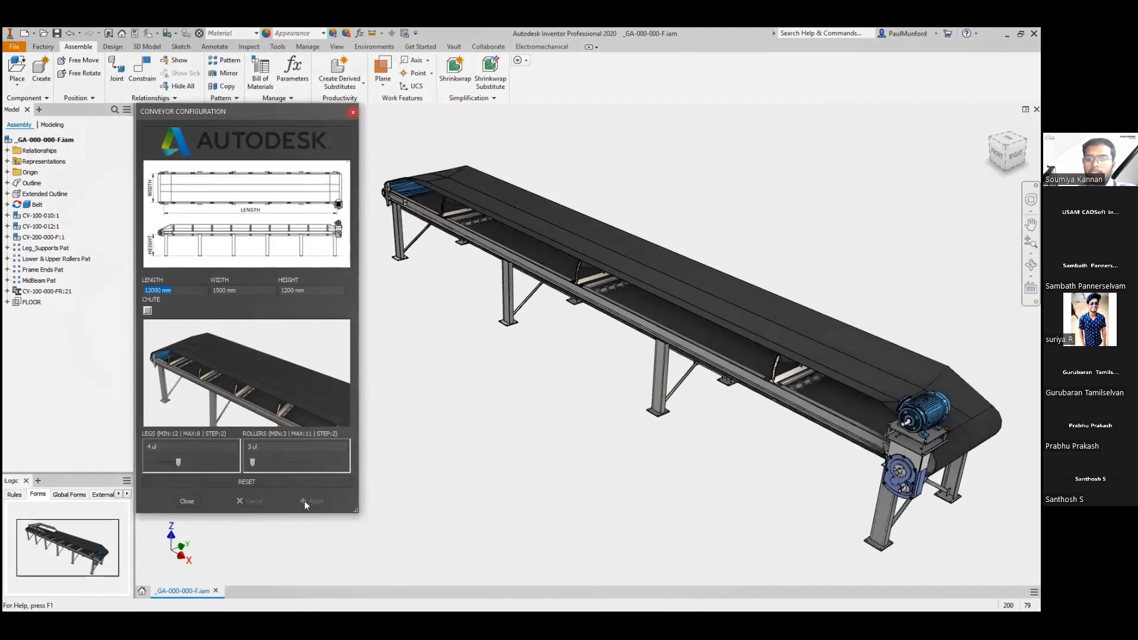
# Configure the conveyor with 9 rollers and 6 legs, apply the counts, and enable the chute option.
pyautogui.moveTo(254, 463); pyautogui.dragTo(300, 463)
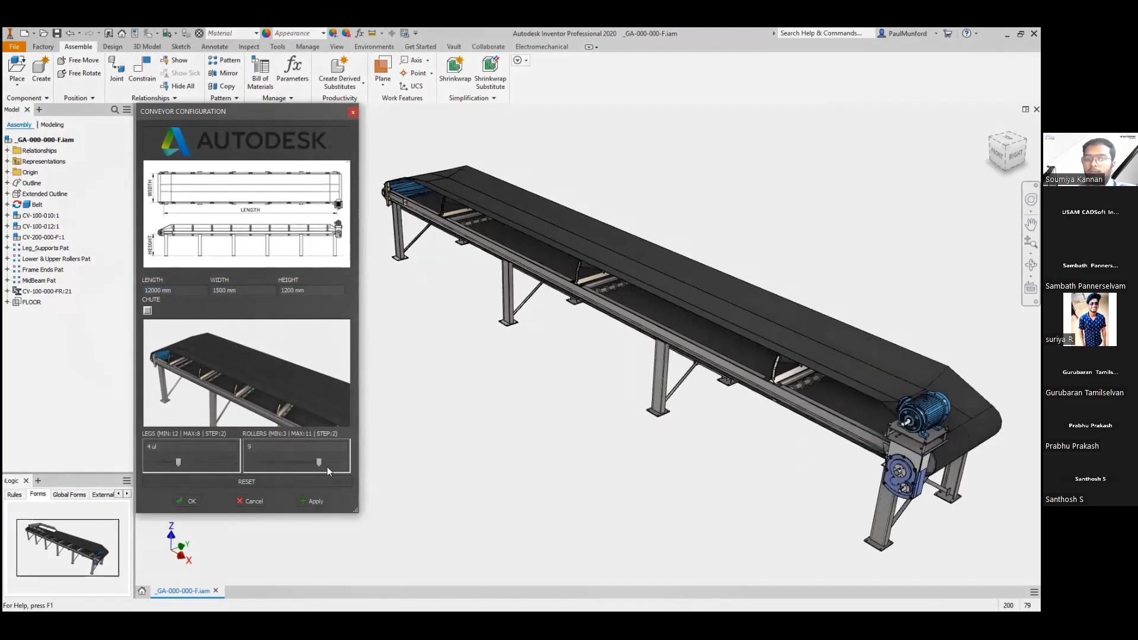
pyautogui.click(316, 502)
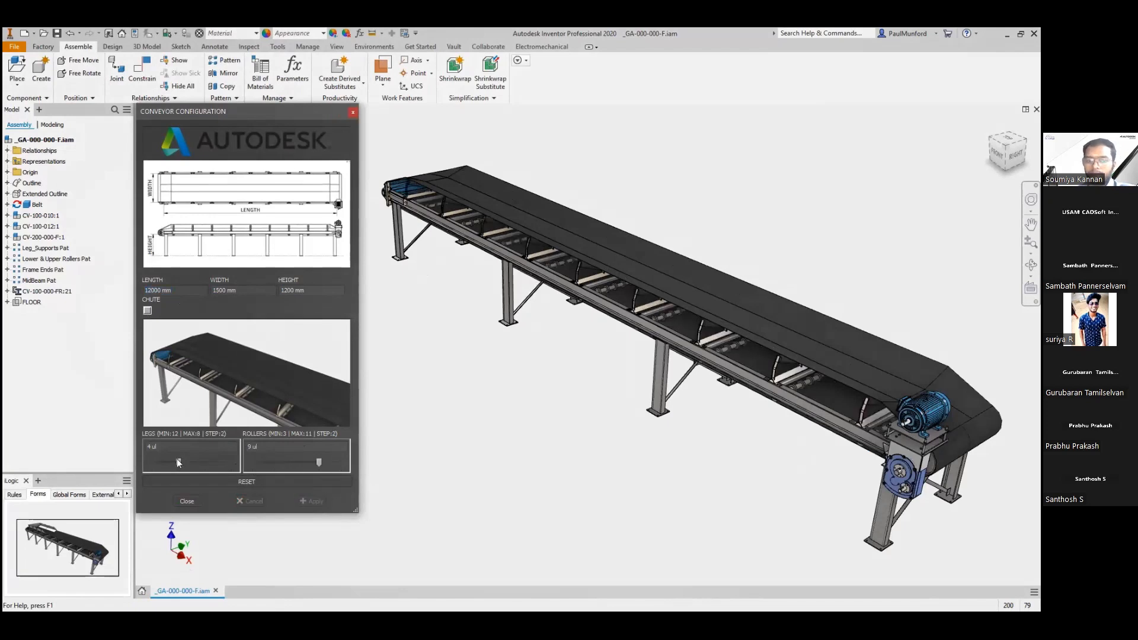
pyautogui.moveTo(179, 461); pyautogui.dragTo(204, 462)
pyautogui.click(304, 501)
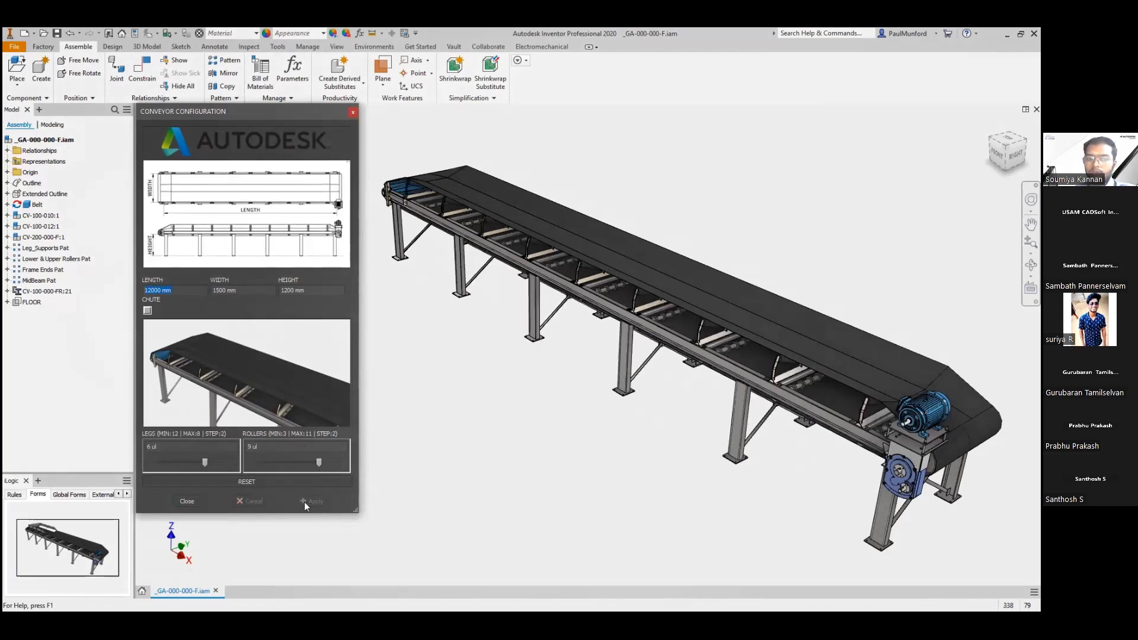
pyautogui.click(148, 311)
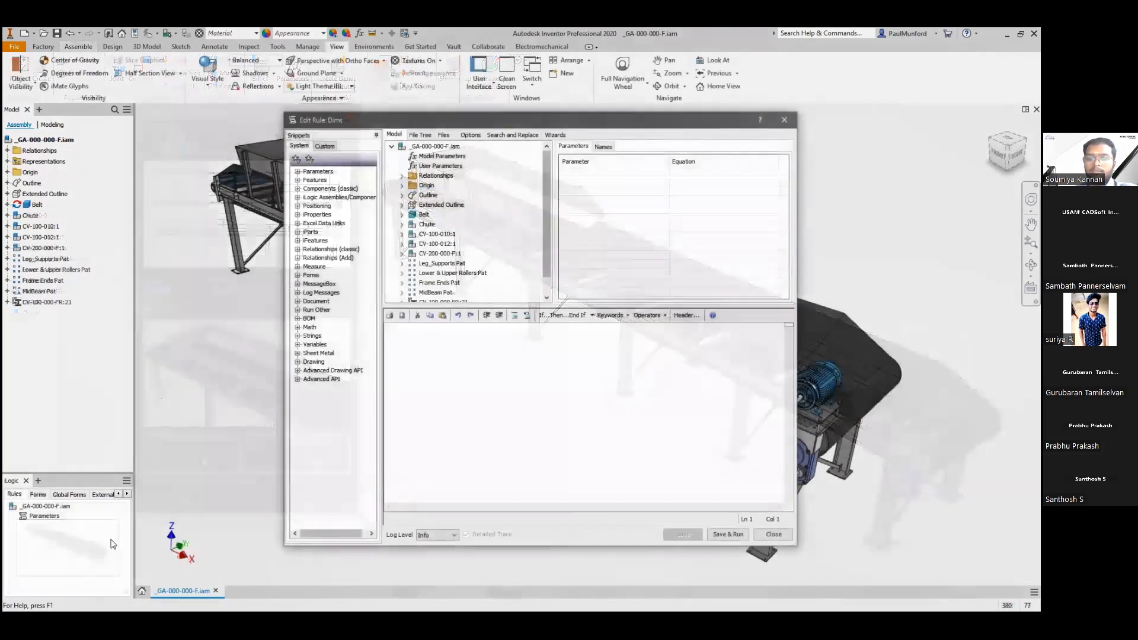
# Insert an If...Then...End If block in the Dims rule and replace its placeholder expression with the Length user parameter.
pyautogui.click(592, 315)
pyautogui.click(590, 328)
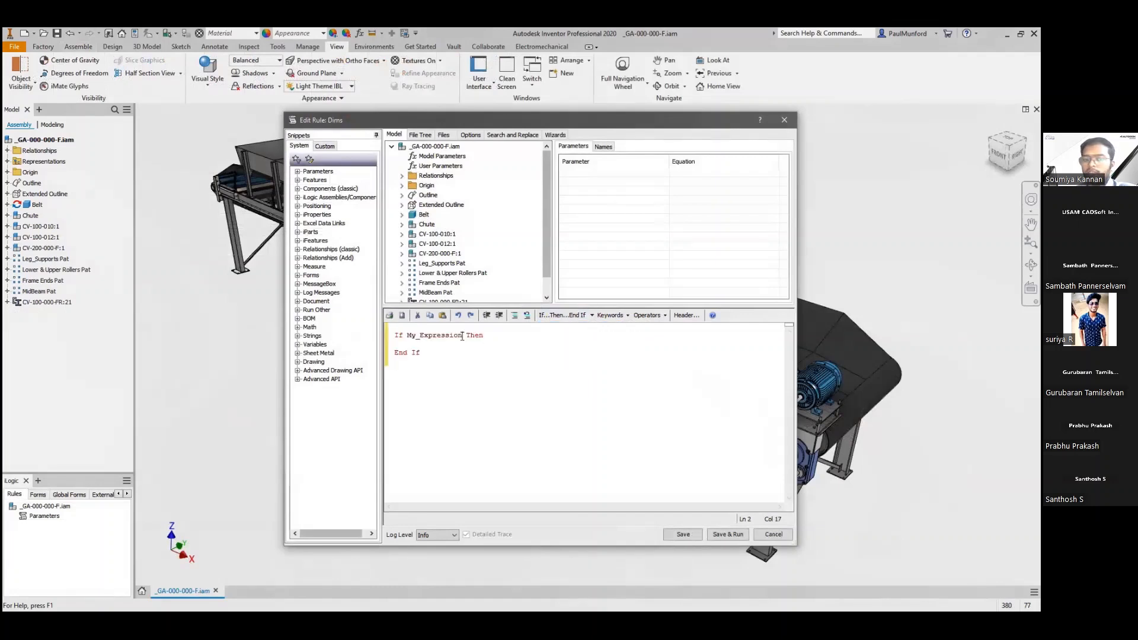
pyautogui.doubleClick(410, 335)
pyautogui.click(440, 166)
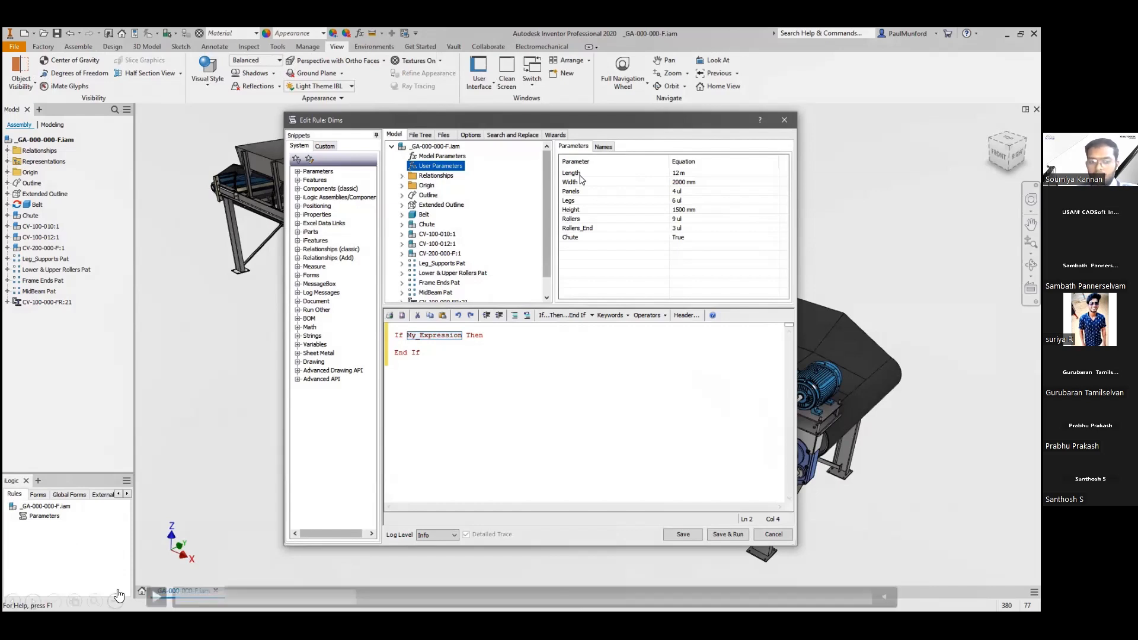
pyautogui.rightClick(577, 174)
pyautogui.doubleClick(571, 173)
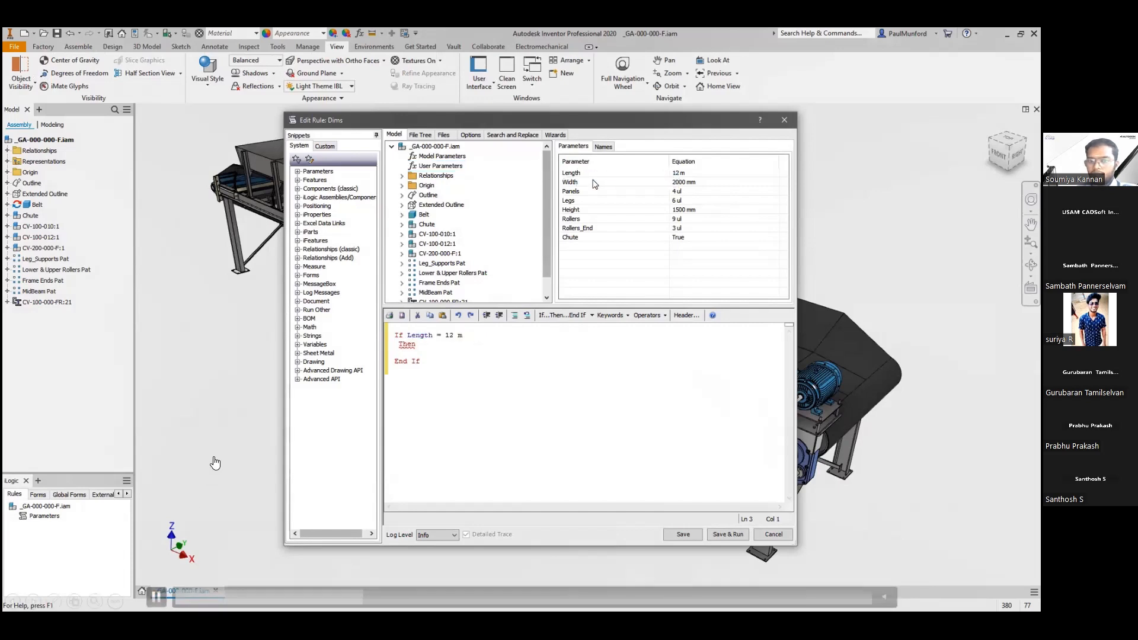
# Complete the rule's condition so that it reads Length < 1500 mm.
pyautogui.click(649, 315)
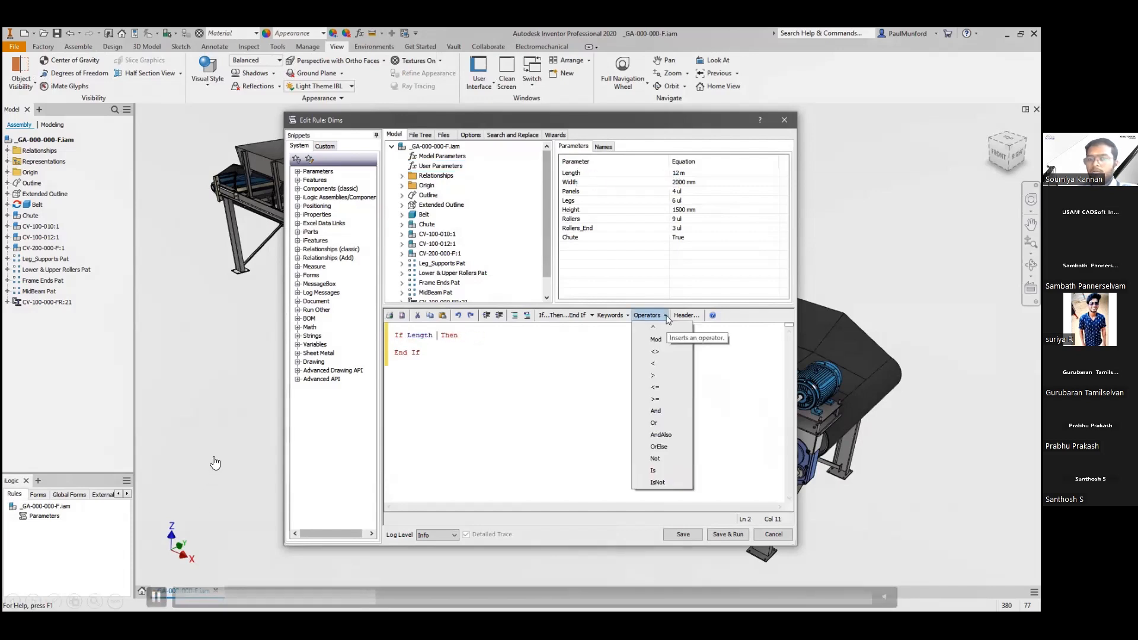
pyautogui.click(668, 365)
pyautogui.write('1500 mm')
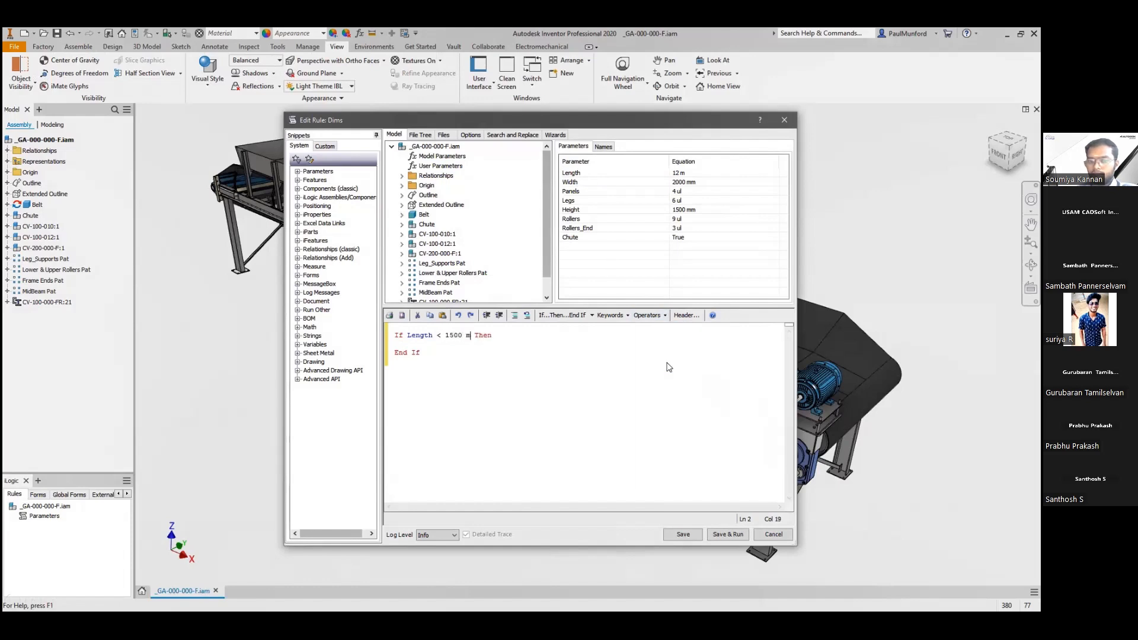
# Copy the condition onto a new line inside the If block and change it to Length = 1500 mm.
pyautogui.moveTo(477, 335); pyautogui.dragTo(406, 336)
pyautogui.rightClick(408, 335)
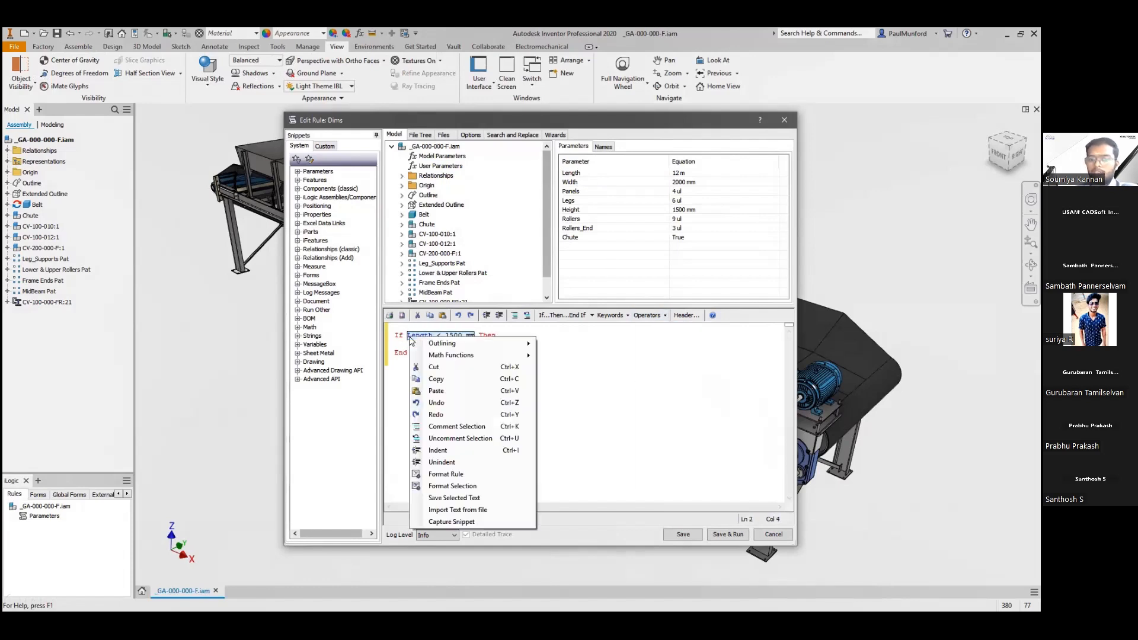
pyautogui.click(426, 384)
pyautogui.click(502, 335)
pyautogui.press('Return')
pyautogui.hotkey('ctrl', 'v')
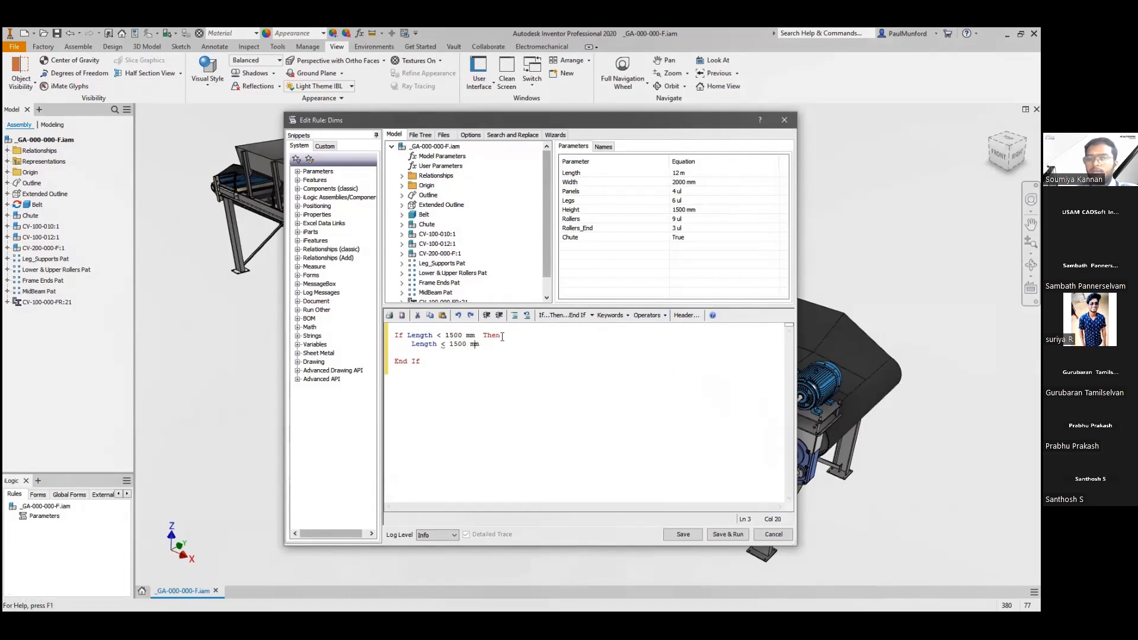
pyautogui.press('BackSpace')
pyautogui.write('=')
pyautogui.click(502, 343)
# Add an Else branch to the Dims rule containing the statement Length = Length.
pyautogui.press('Return')
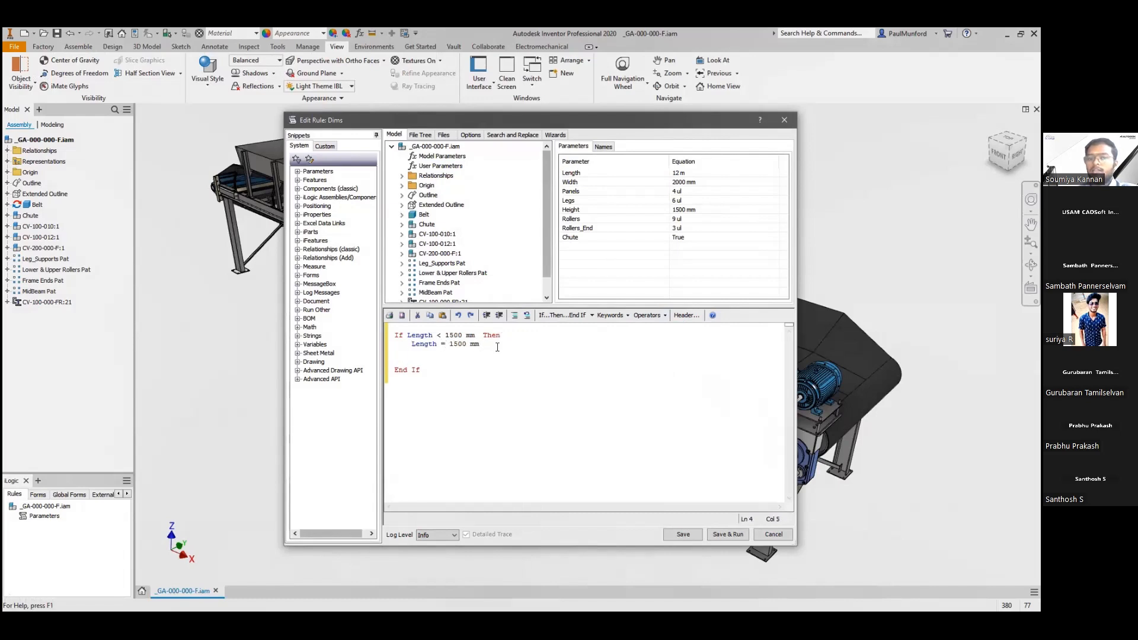
pyautogui.click(591, 315)
pyautogui.click(610, 354)
pyautogui.write('Length ')
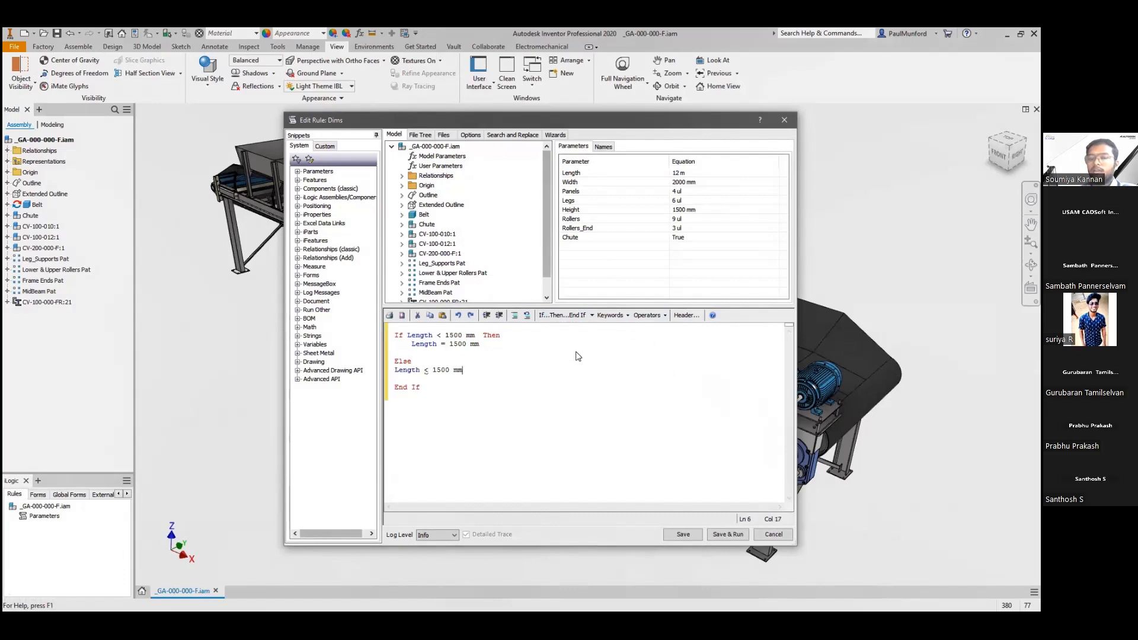
pyautogui.write('=')
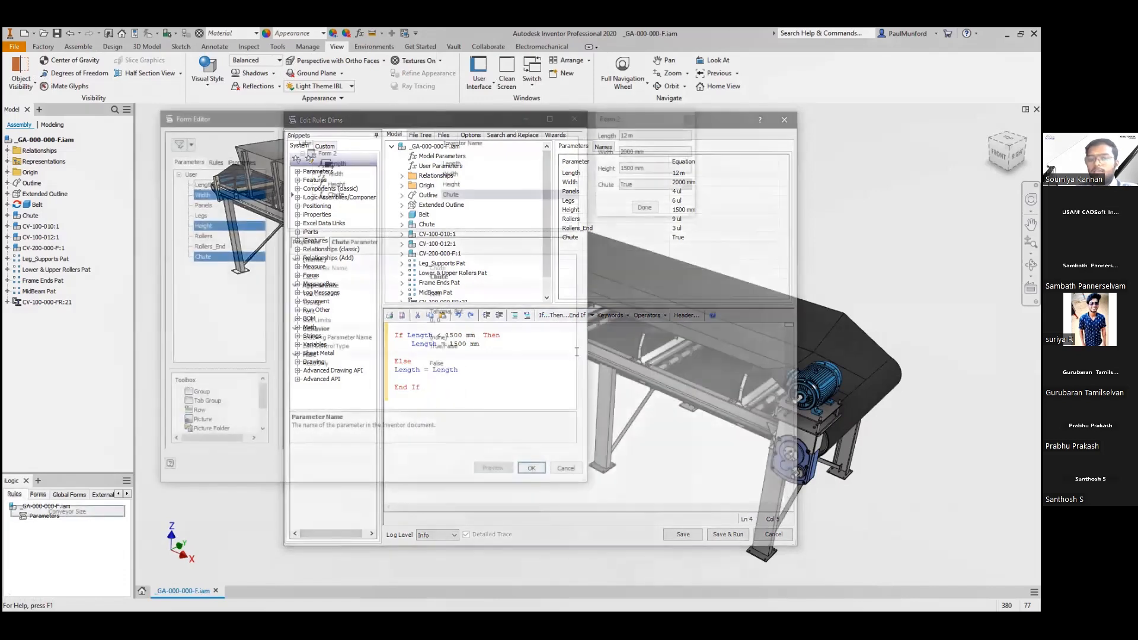
# Add the Legs and Rollers user parameters to Form 2.
pyautogui.click(241, 214)
pyautogui.keyDown('ctrl'); pyautogui.click(213, 237); pyautogui.keyUp('ctrl')
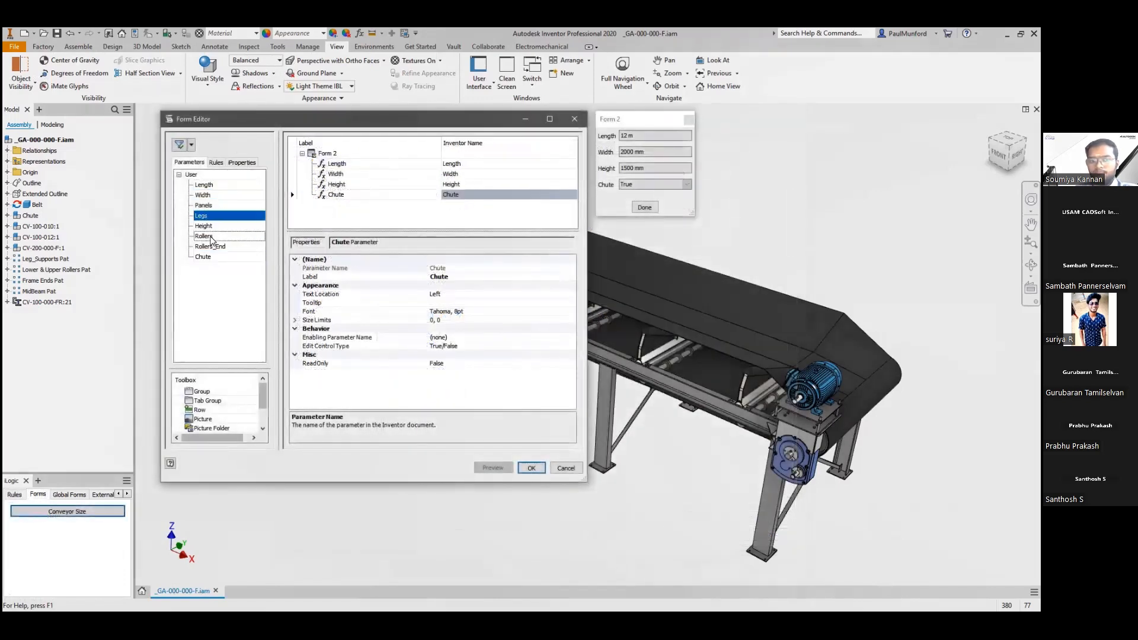
pyautogui.moveTo(213, 238); pyautogui.dragTo(412, 209)
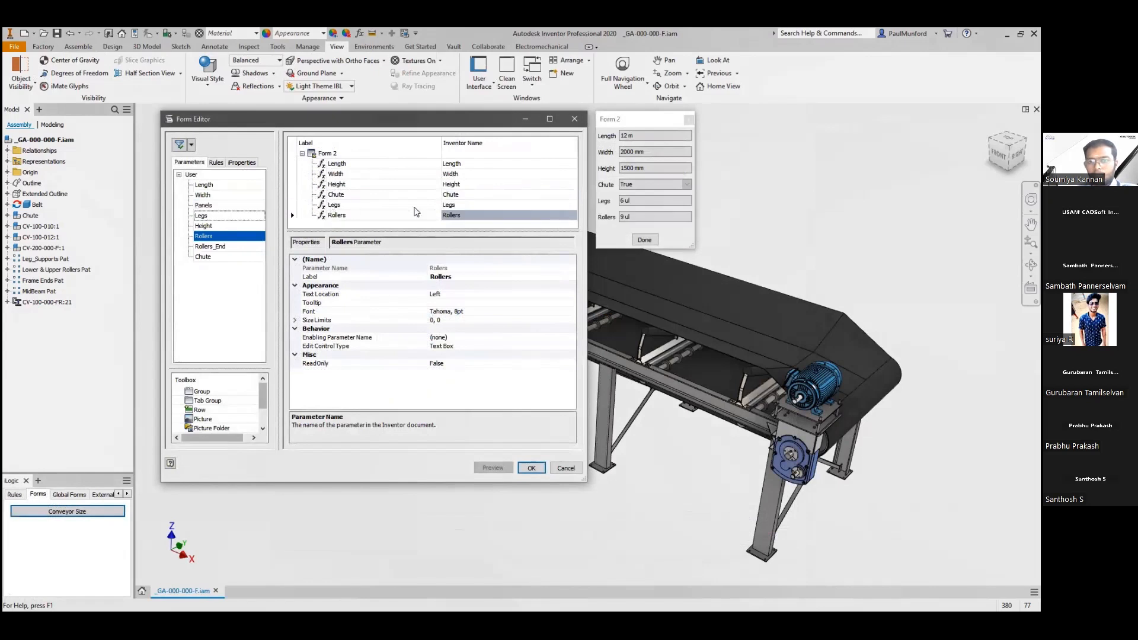
# Change the Chute parameter's edit control type to Check Box.
pyautogui.click(474, 197)
pyautogui.click(527, 349)
pyautogui.doubleClick(527, 350)
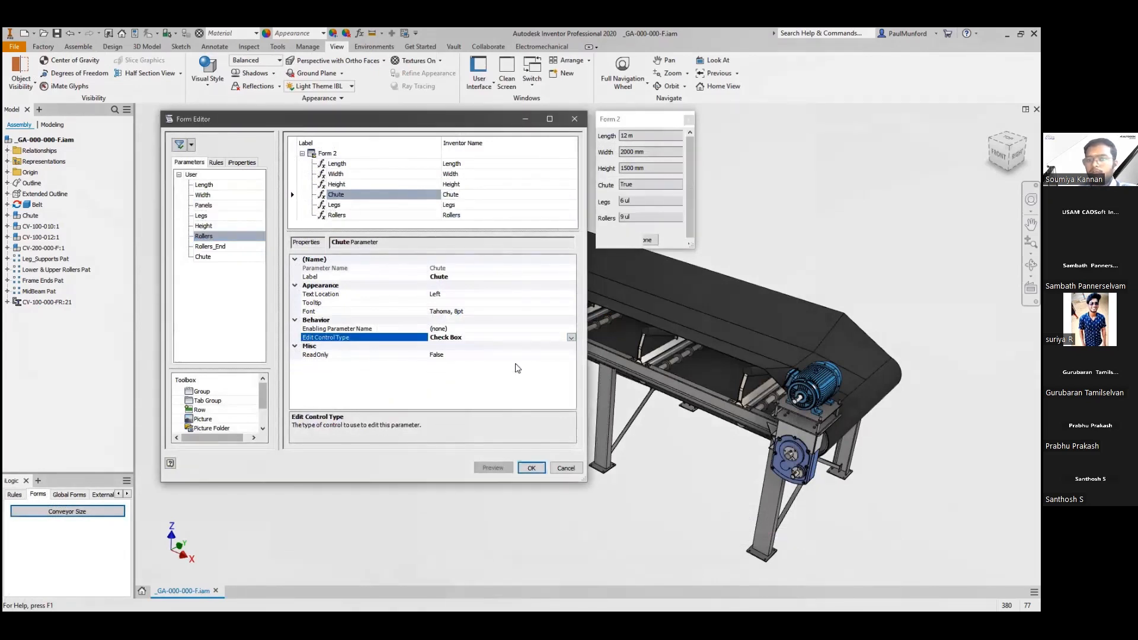
# Change the edit control type of the Legs and Rollers parameters to Slider.
pyautogui.click(496, 205)
pyautogui.click(523, 346)
pyautogui.click(570, 346)
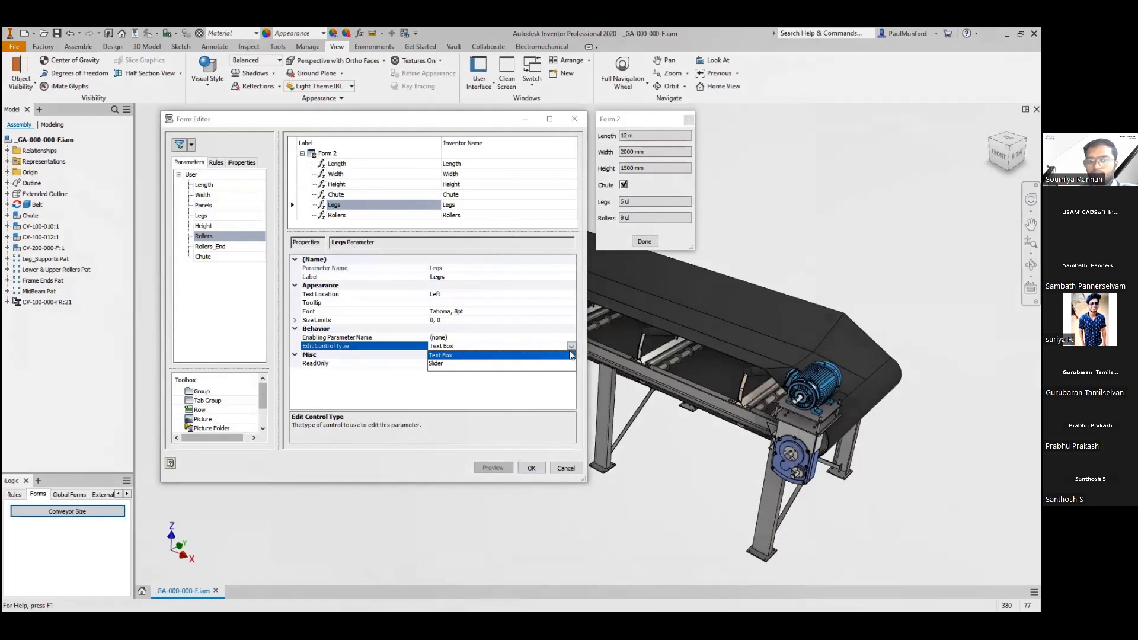
pyautogui.click(563, 369)
pyautogui.click(549, 215)
pyautogui.click(548, 345)
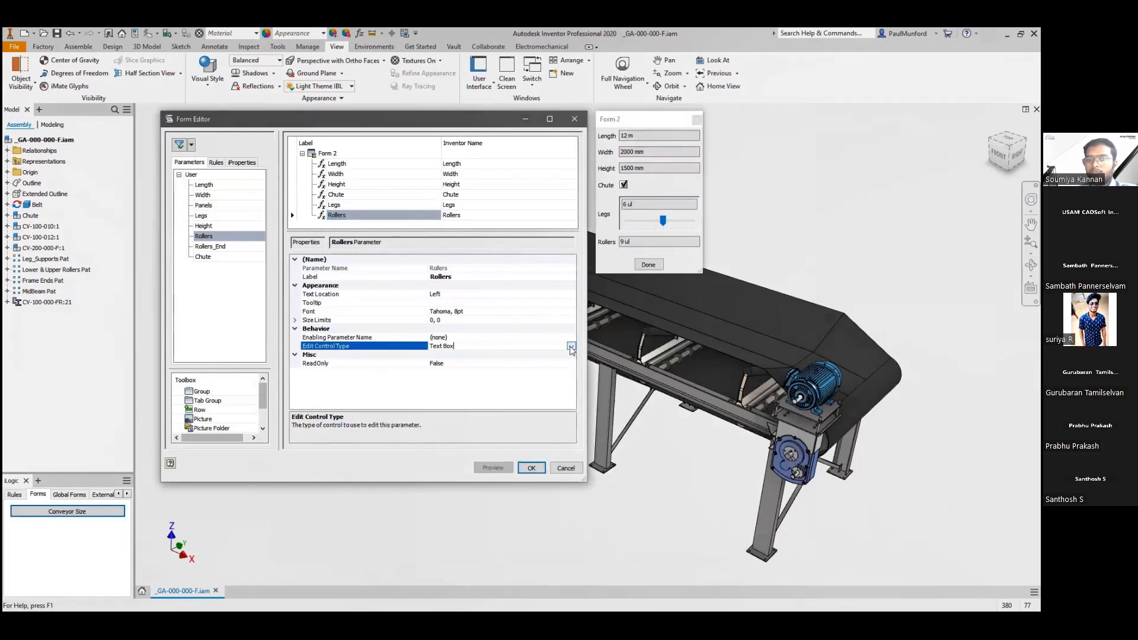
pyautogui.click(570, 345)
pyautogui.click(567, 365)
# Rename the Form 2 label as CONVEYOR CONFIGURATION.
pyautogui.click(330, 153)
pyautogui.click(330, 153)
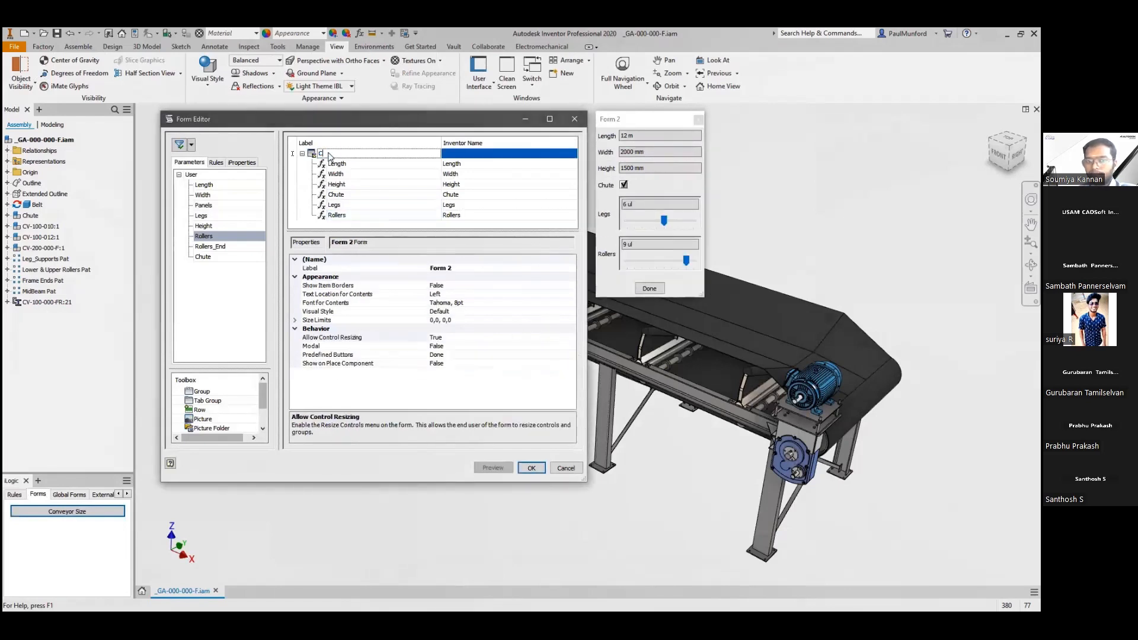
pyautogui.write('CONVEYOR CONFIGURATION')
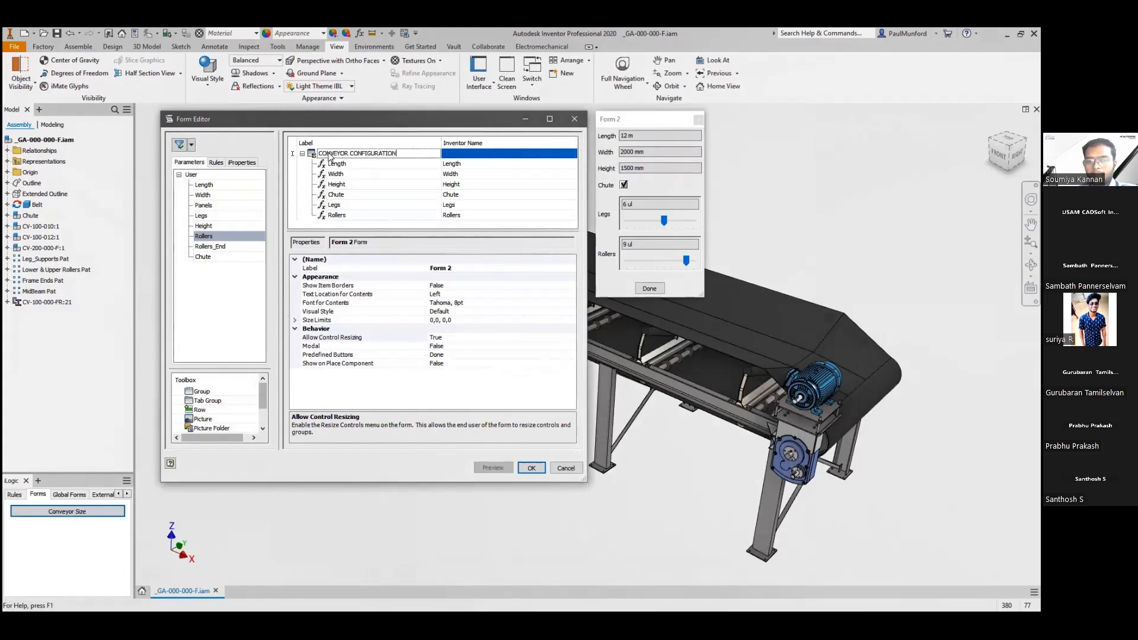
pyautogui.press('Return')
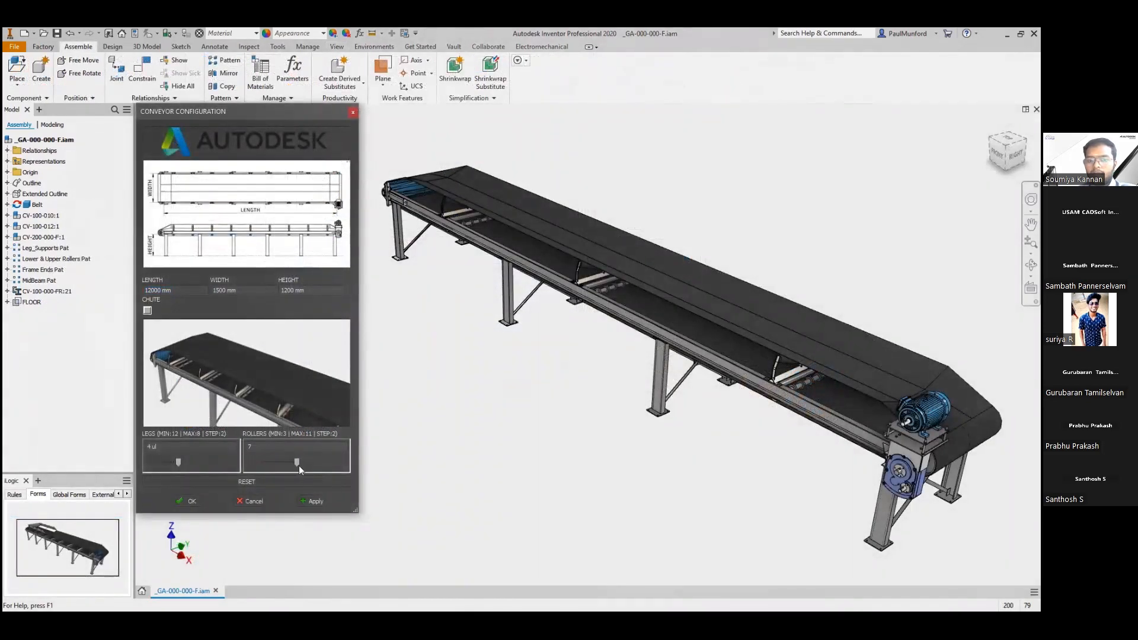
# Configure the conveyor with 6 legs and 9 rollers and apply the configuration to the model.
pyautogui.click(320, 503)
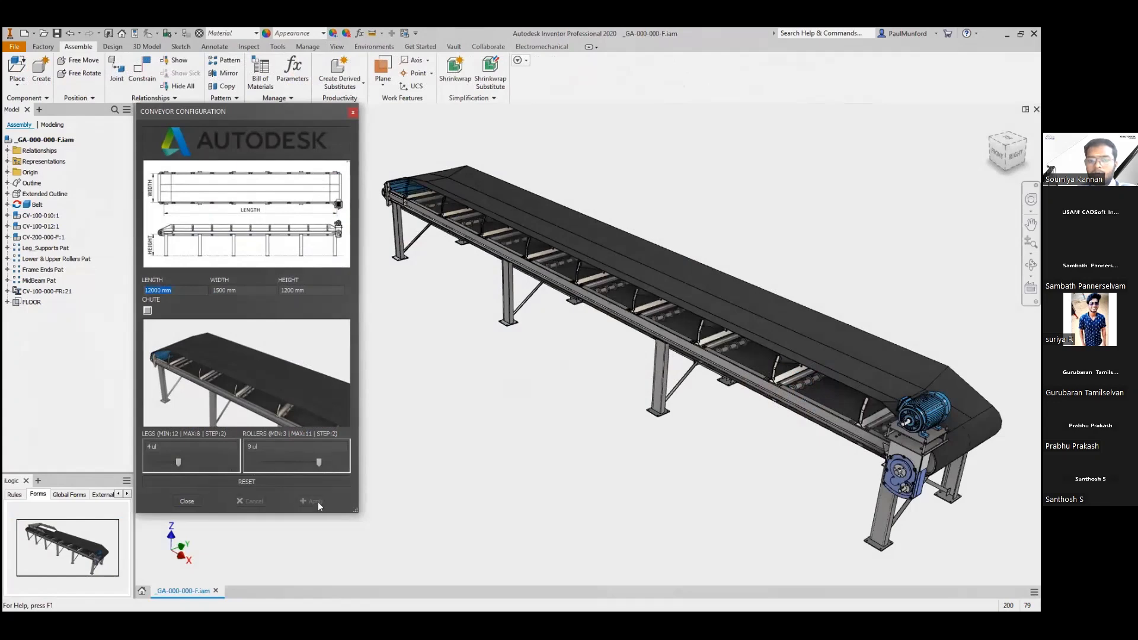
pyautogui.moveTo(177, 461); pyautogui.dragTo(205, 461)
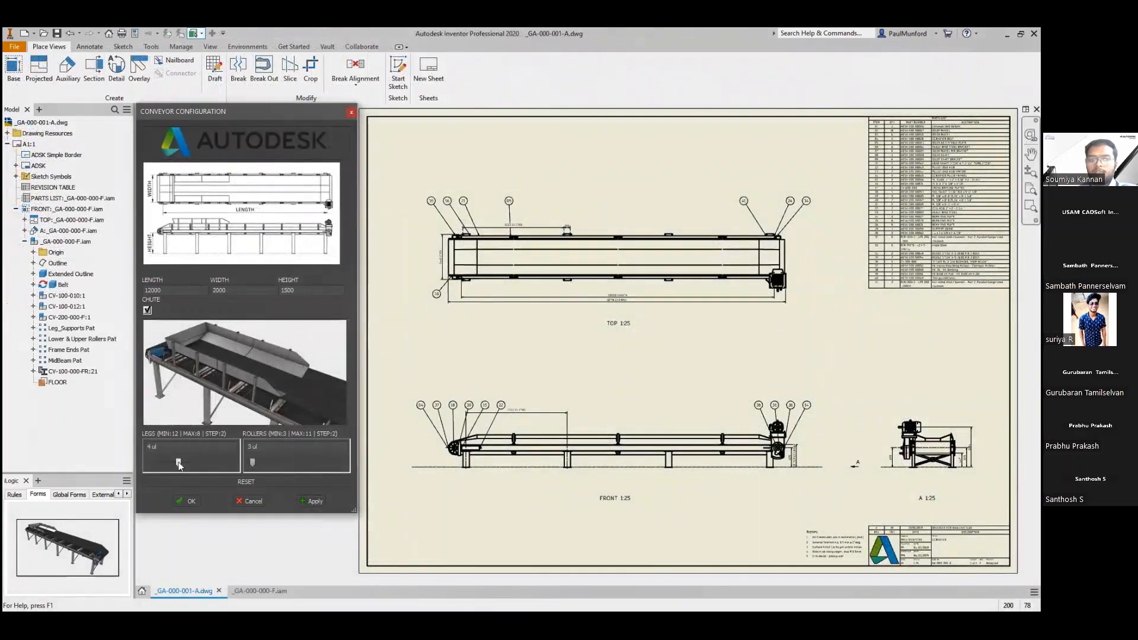
pyautogui.moveTo(252, 463); pyautogui.dragTo(319, 463)
pyautogui.click(315, 496)
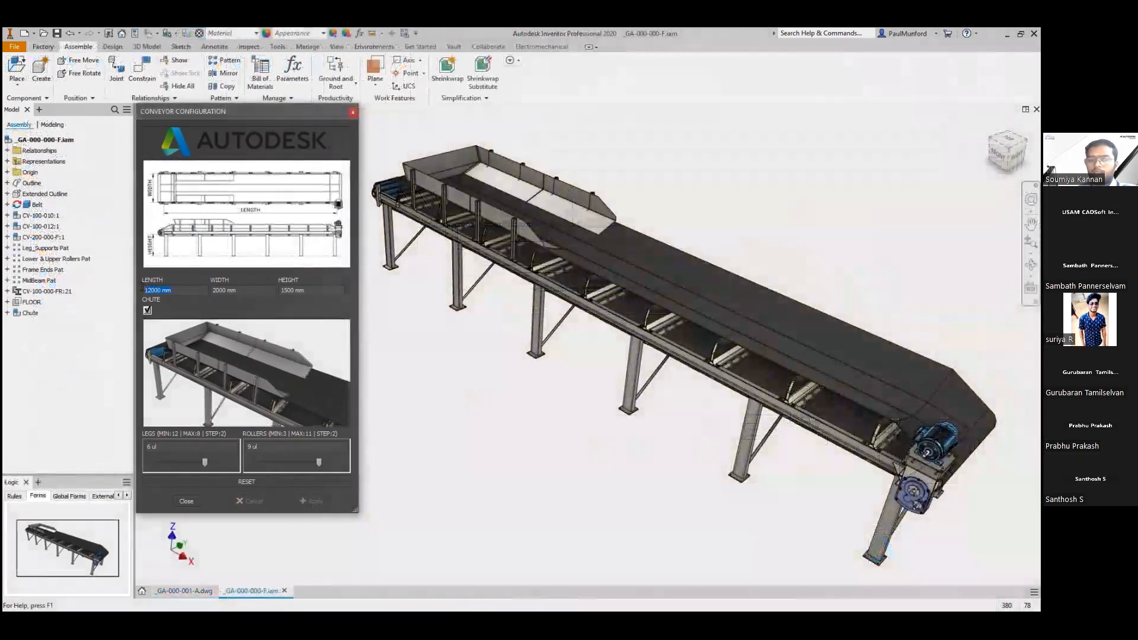
# Try to set the conveyor length to 15000 mm in the conveyor configuration form.
pyautogui.write('1500')
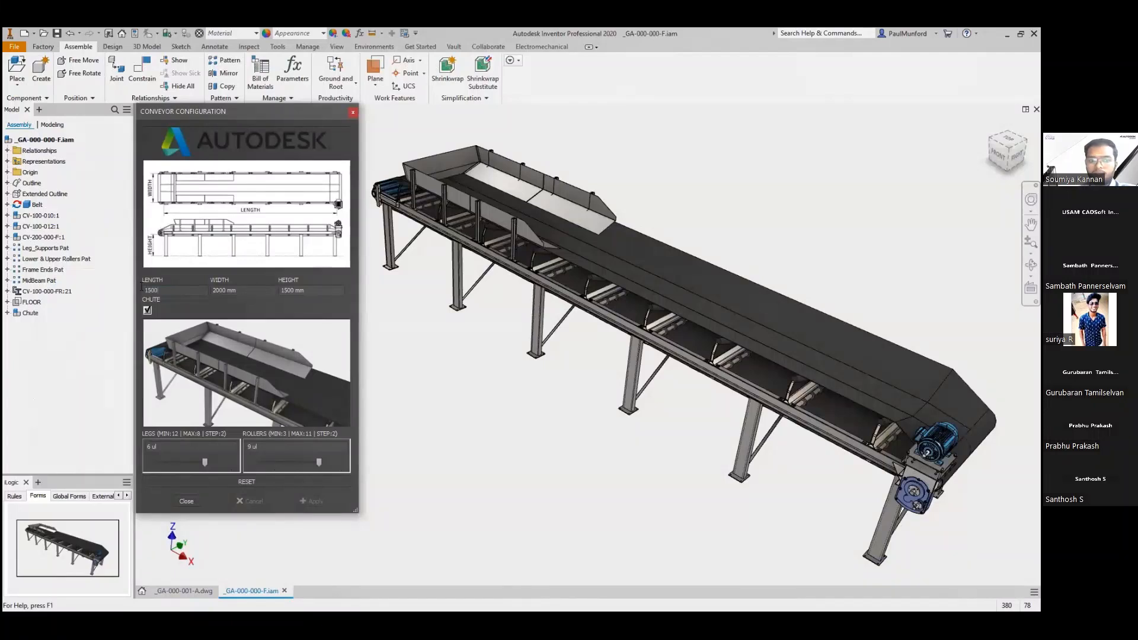
pyautogui.write('0')
pyautogui.click(303, 501)
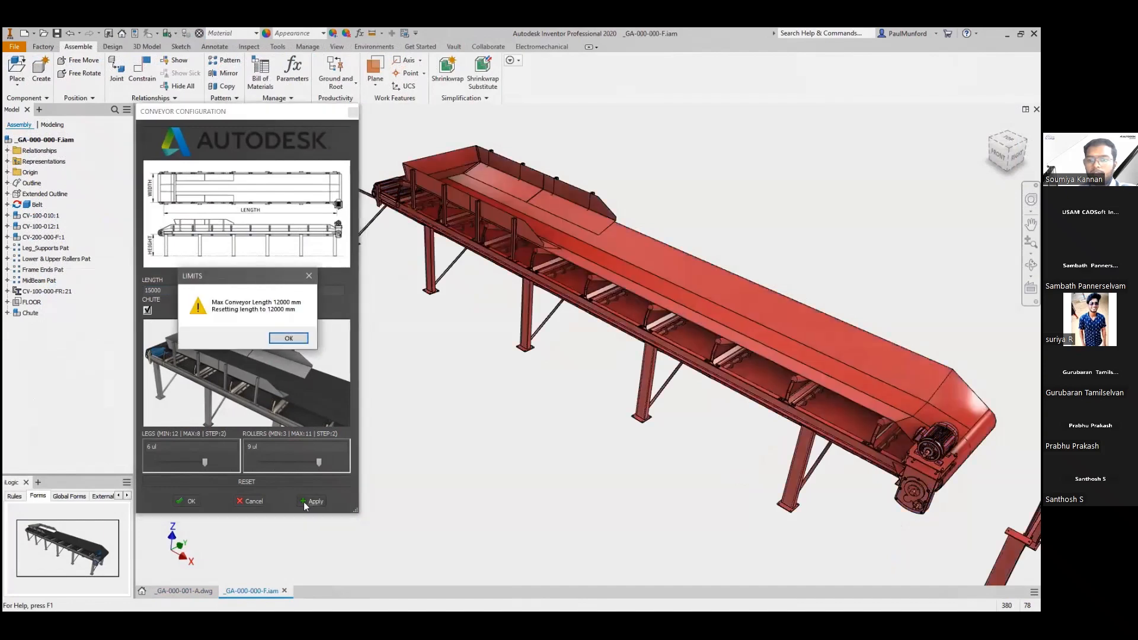
pyautogui.click(296, 342)
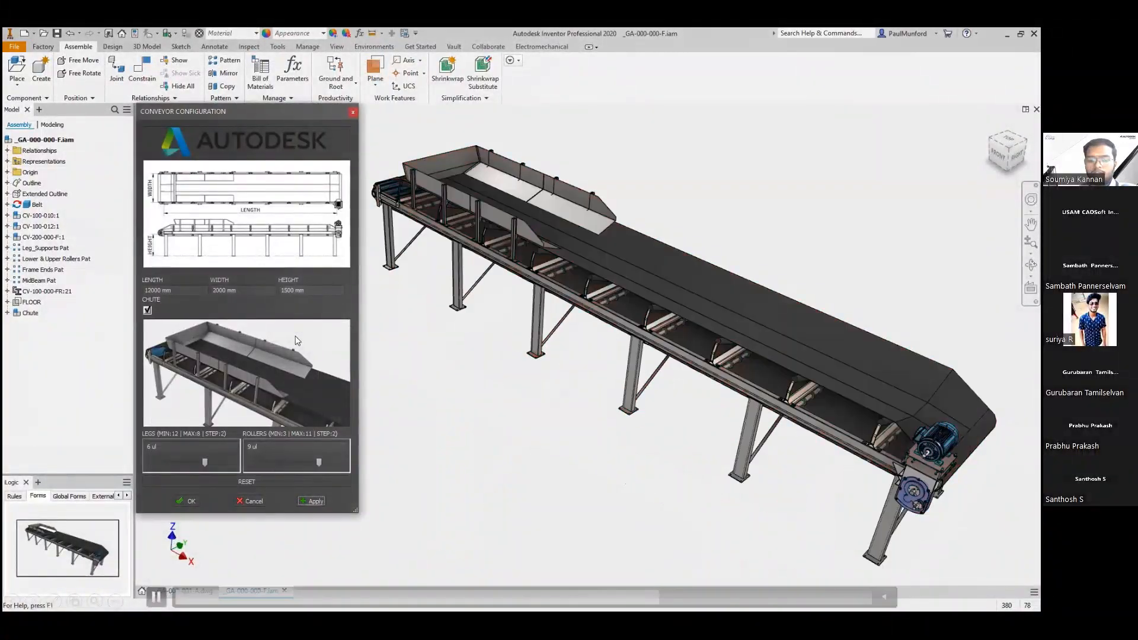
pyautogui.click(156, 596)
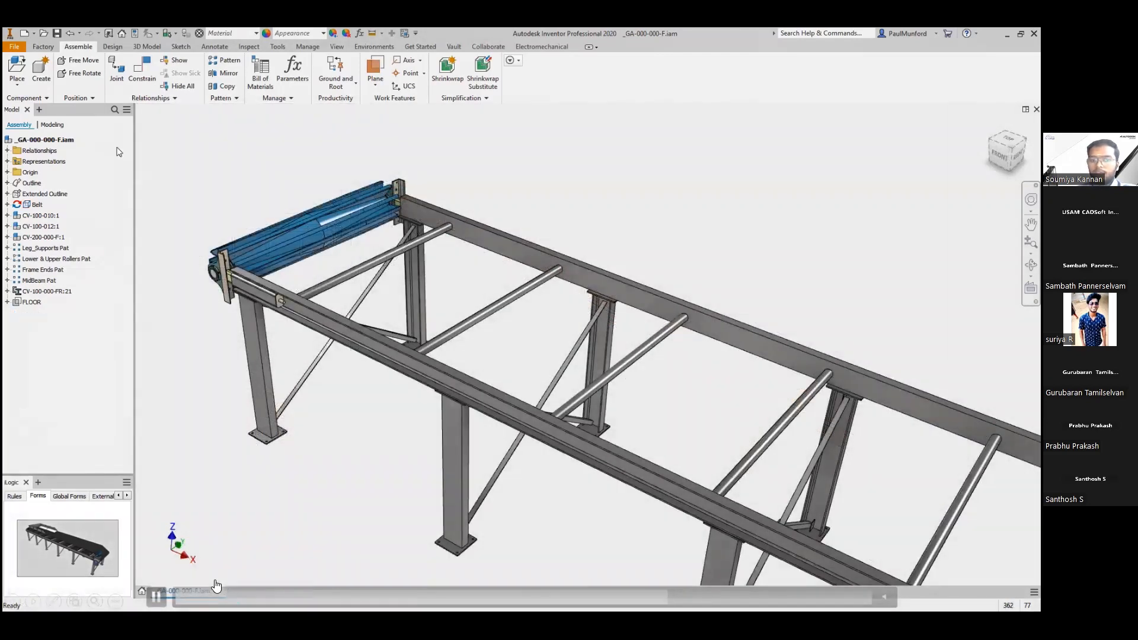
# Choose CV-100-015-IL.iam from the _CONFIGURED COMPONENTS folder as the iLogic component to place in the conveyor assembly.
pyautogui.click(17, 85)
pyautogui.click(59, 191)
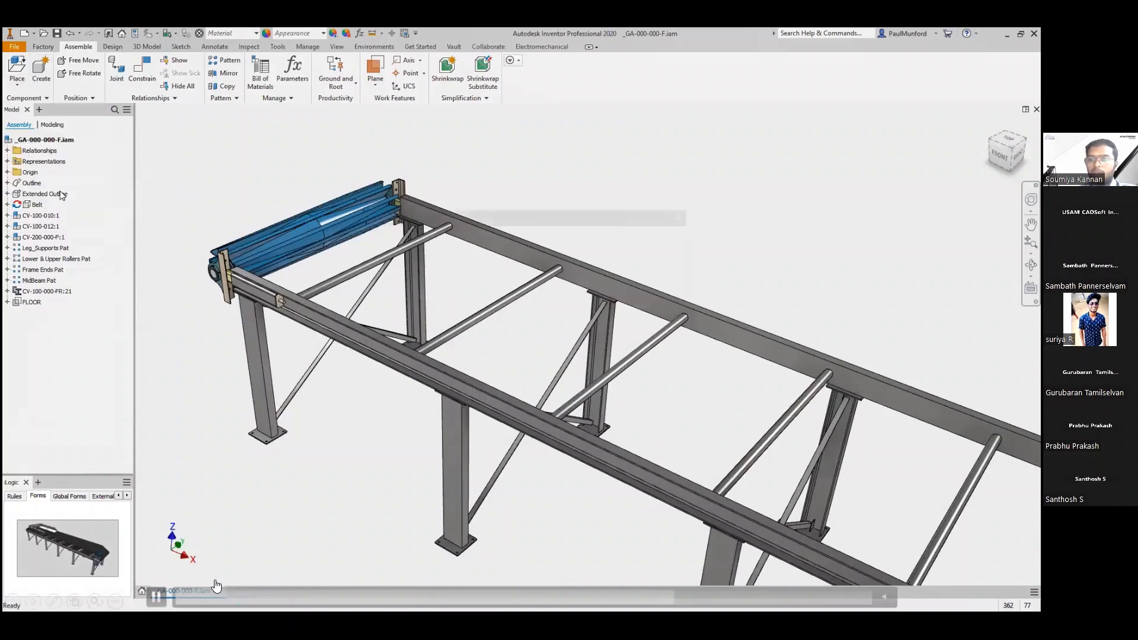
pyautogui.click(401, 252)
pyautogui.click(476, 372)
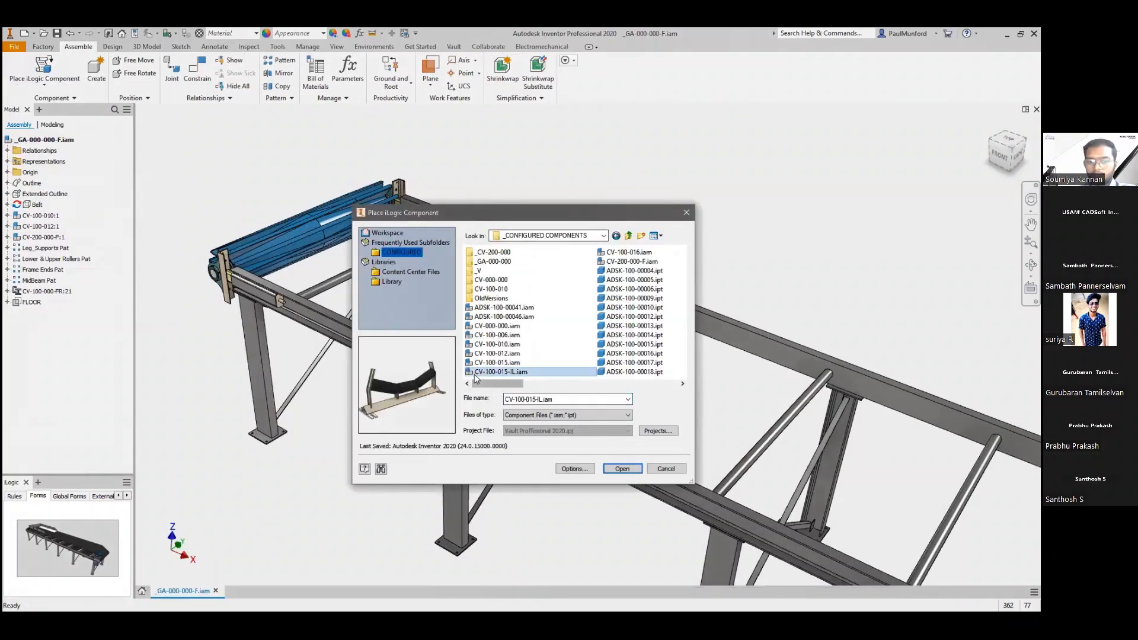
pyautogui.click(621, 469)
# Set the iLogic roller component's Width to 1500 and place it in the conveyor assembly.
pyautogui.click(460, 242)
pyautogui.write('1600')
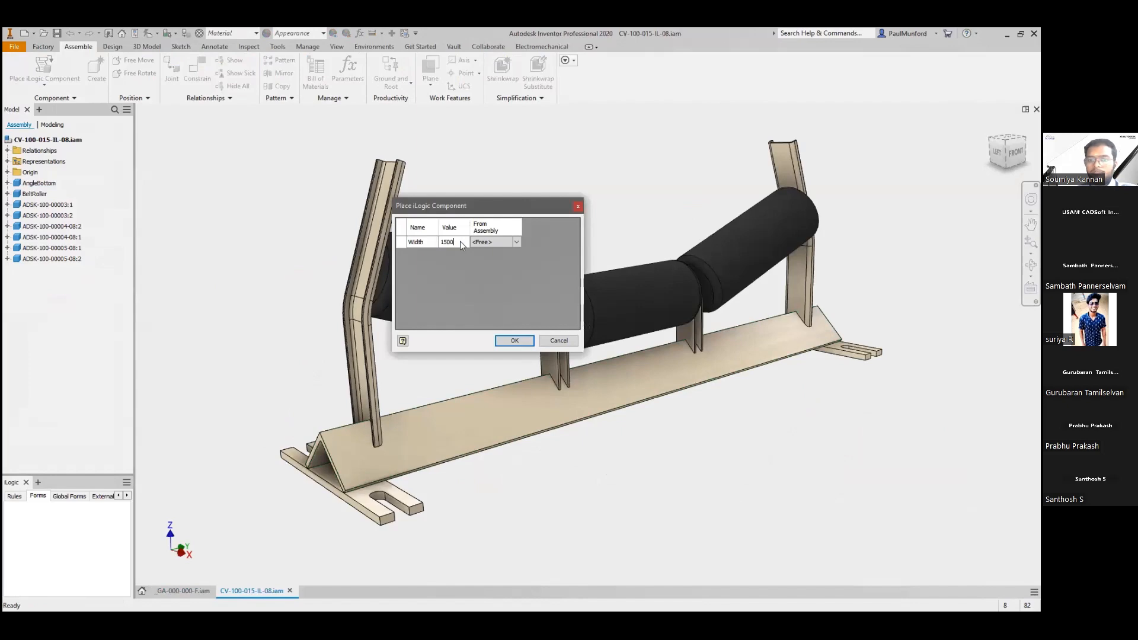
pyautogui.press('Return')
pyautogui.click(514, 342)
pyautogui.click(568, 237)
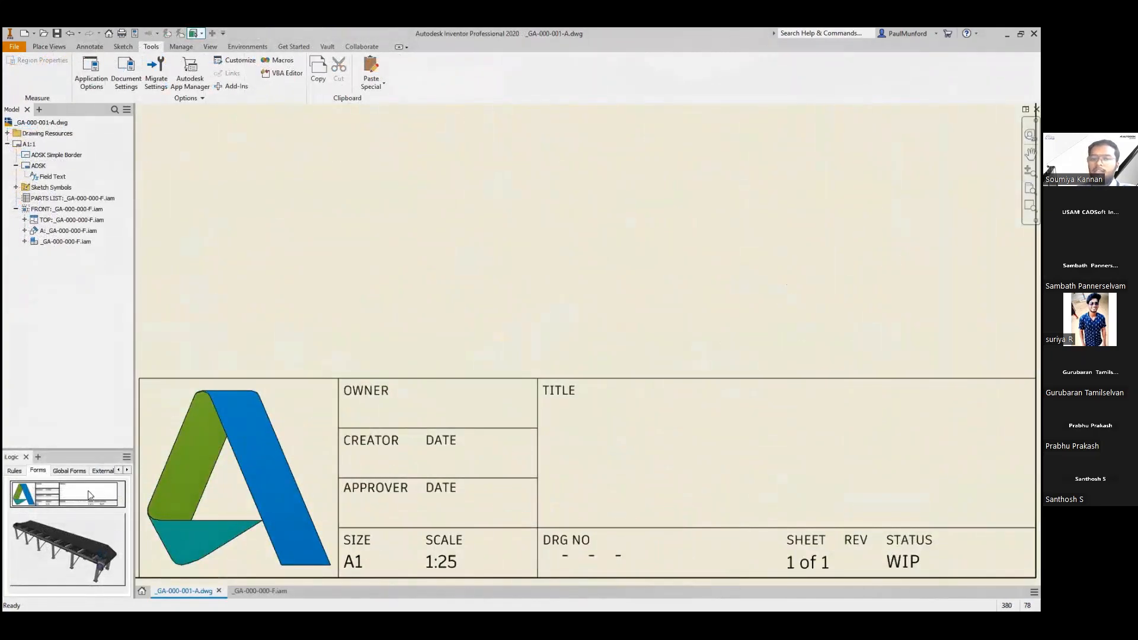
# Open the drawing's title block form and enter revision A, approved date 05/03/2019 and the approver's initials.
pyautogui.click(89, 495)
pyautogui.click(276, 173)
pyautogui.write('A')
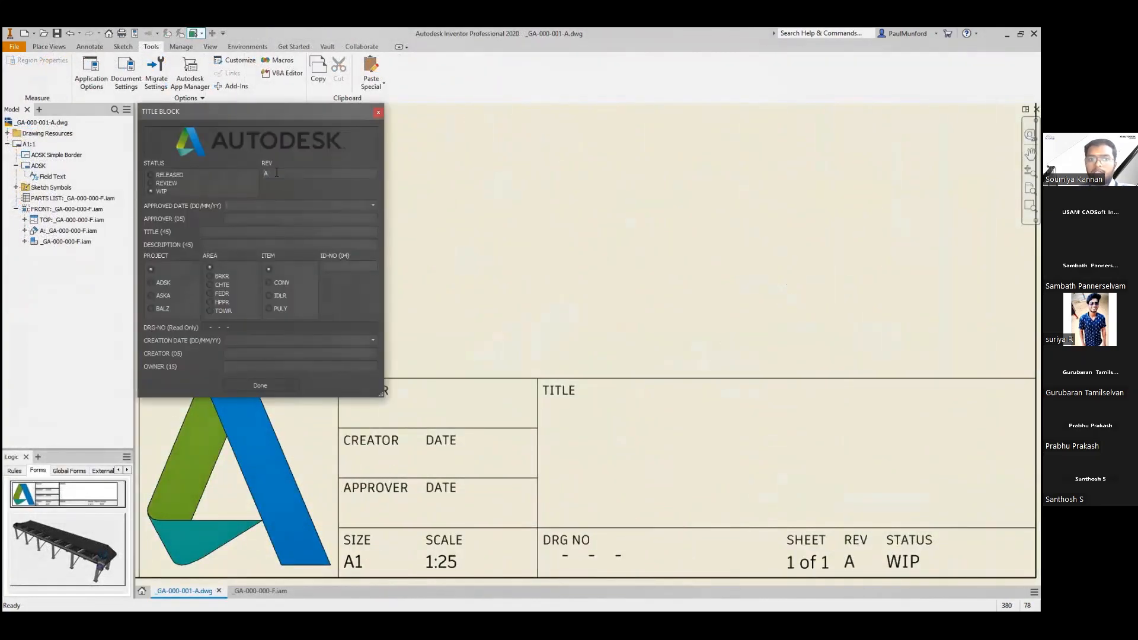
pyautogui.click(372, 205)
pyautogui.click(254, 271)
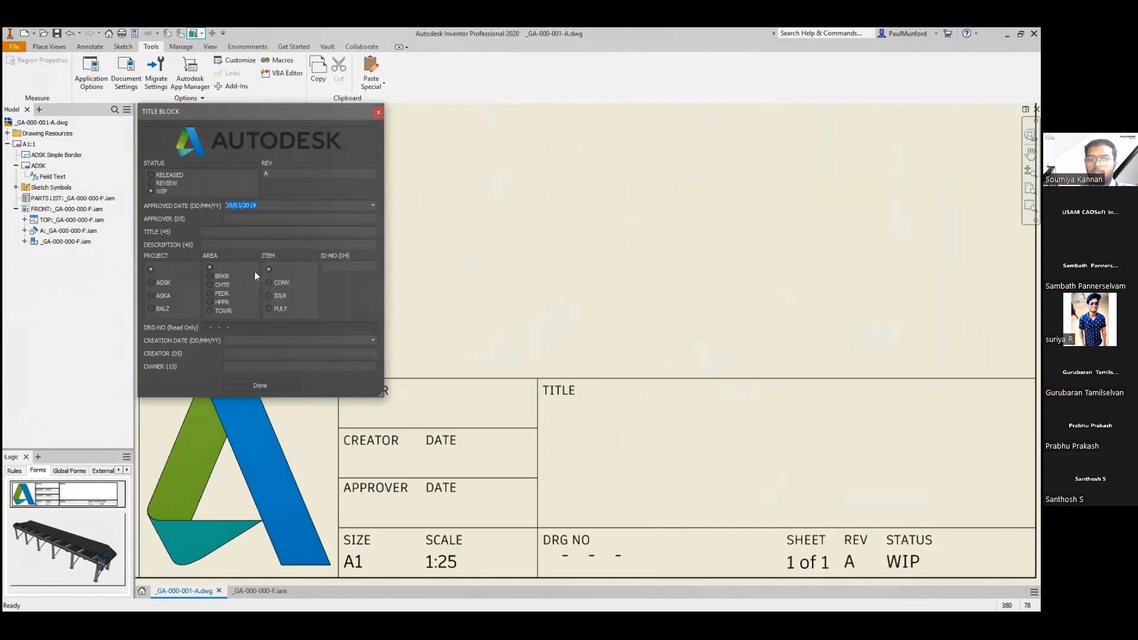
pyautogui.click(256, 222)
pyautogui.write('LM')
# Enter CONFIGURED CONVEYOR as the drawing title in the title block form.
pyautogui.click(257, 230)
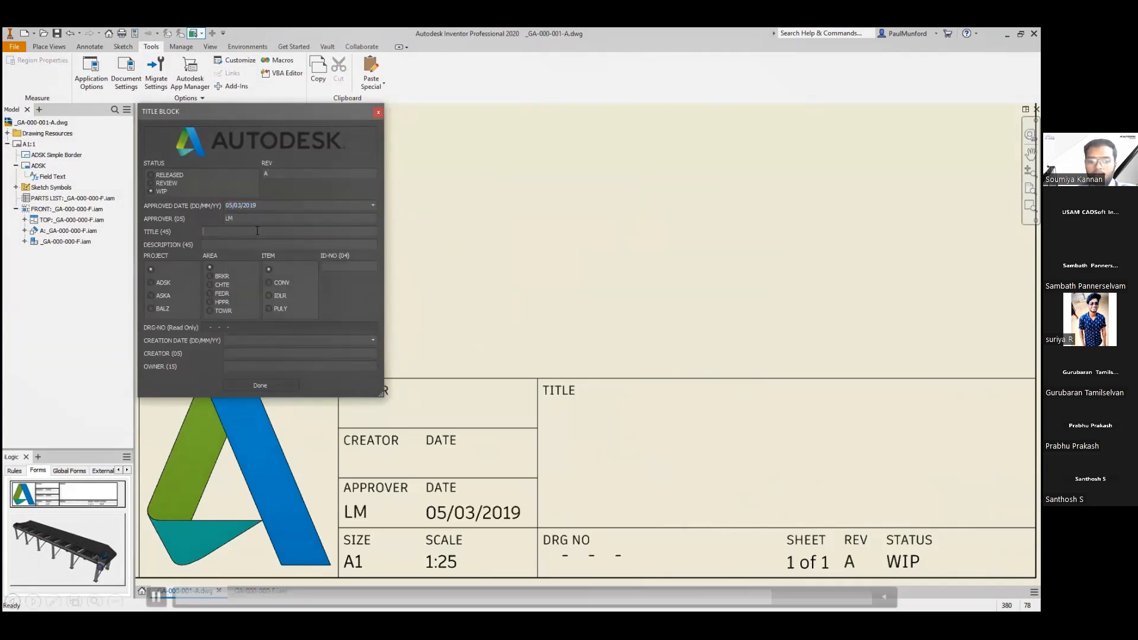
pyautogui.write('CONFIGURED CONVEY')
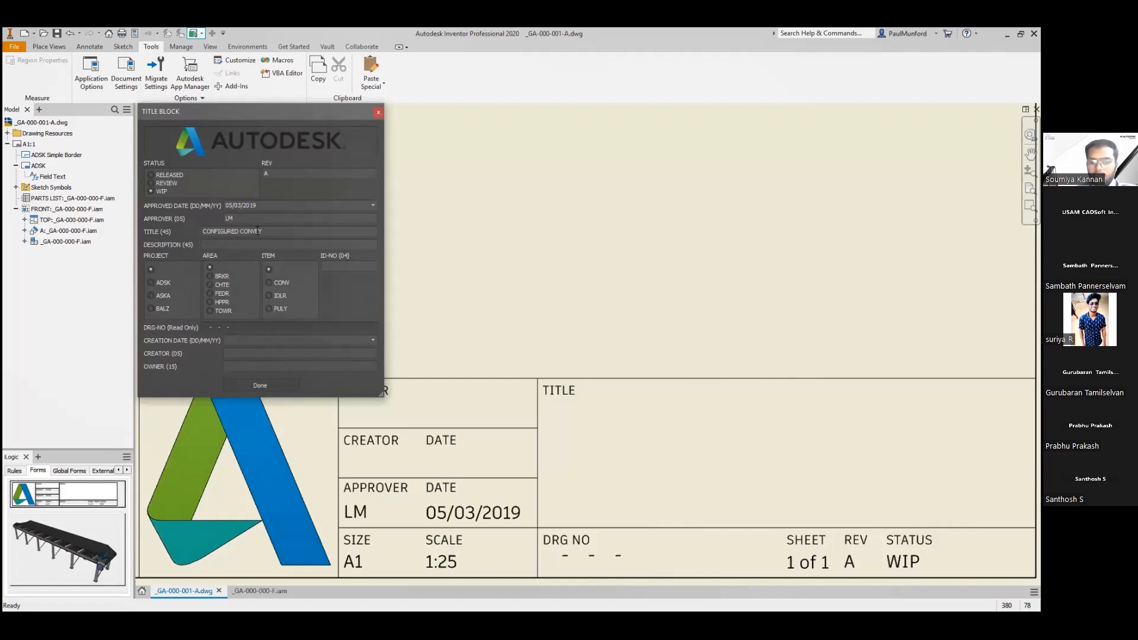
pyautogui.write('OR')
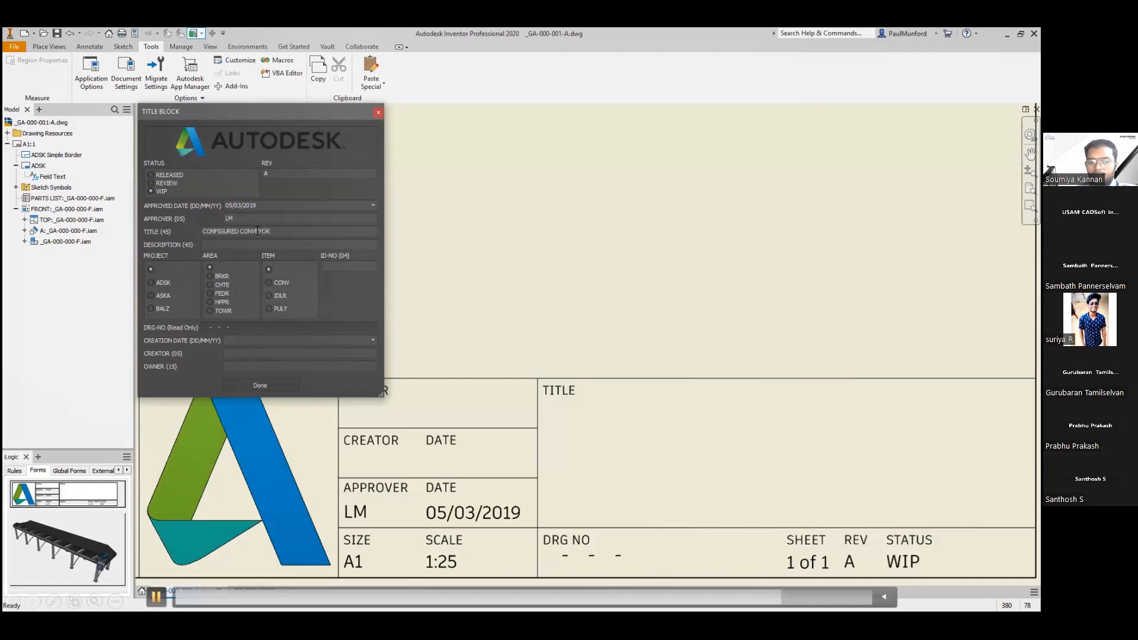
# Define the drawing number with project BALZ, area CHTE, item CONV and ID-NO 0001.
pyautogui.click(151, 308)
pyautogui.click(209, 284)
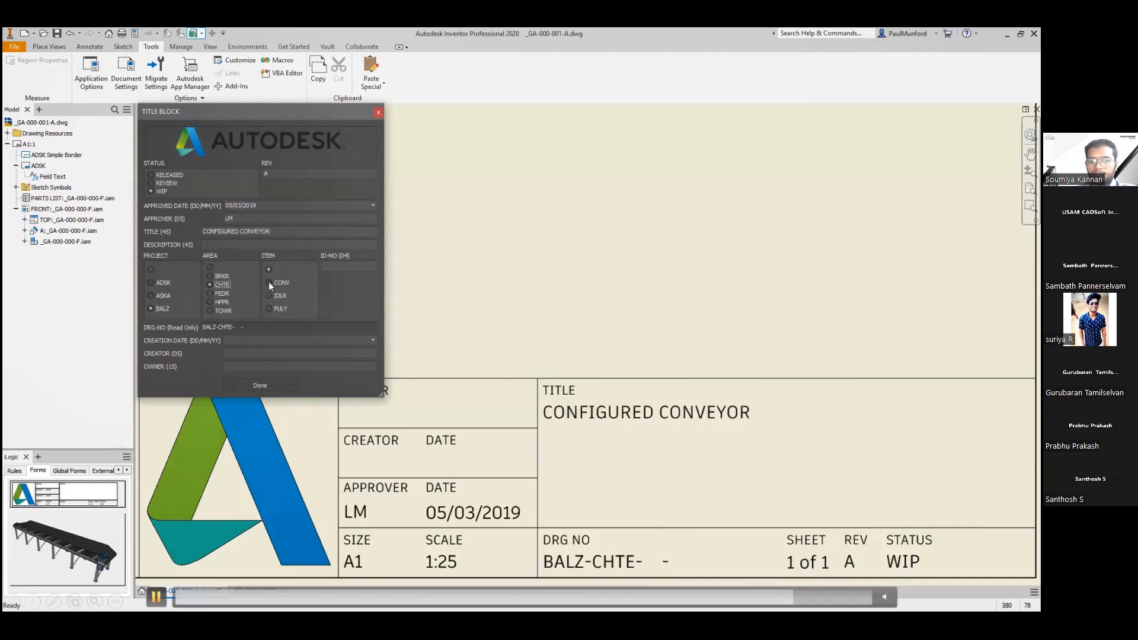
pyautogui.click(269, 283)
pyautogui.click(332, 266)
pyautogui.write('0001')
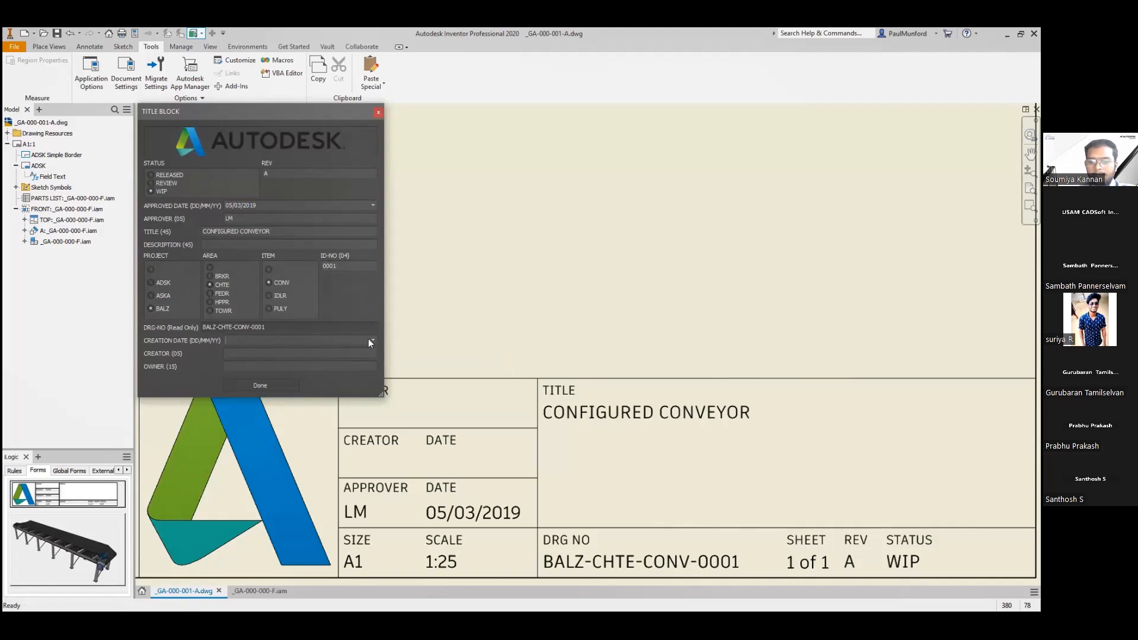
# Set the creation date to 05/03/2019, fill in the creator's initials and the owner's full name, and finish the title block form.
pyautogui.click(372, 339)
pyautogui.click(253, 353)
pyautogui.write('PM')
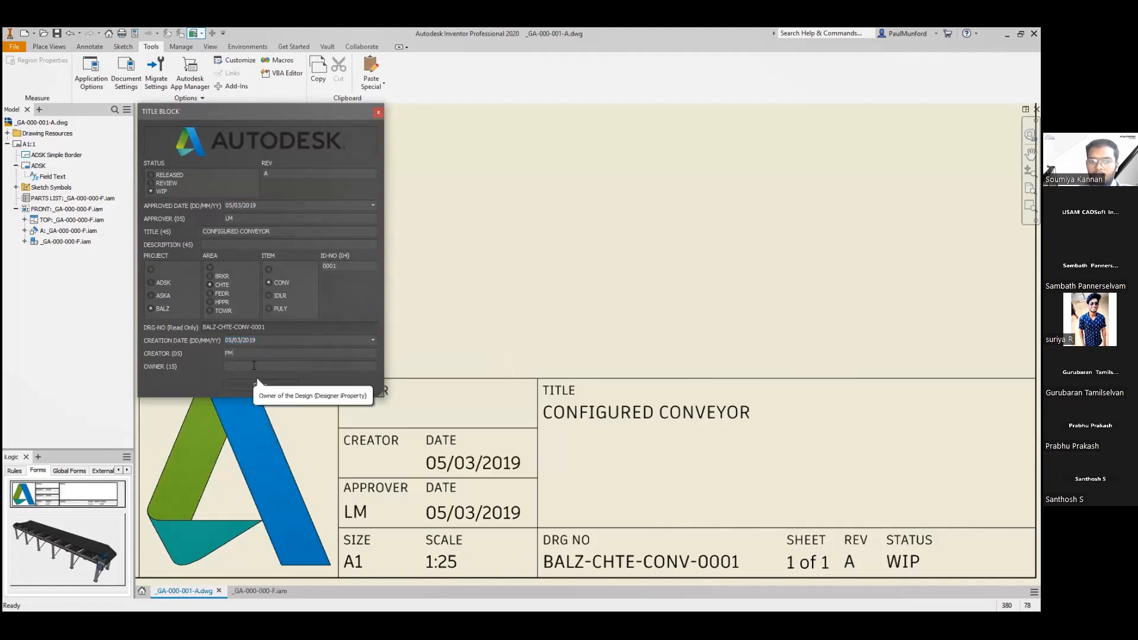
pyautogui.press('Tab')
pyautogui.write('PAUL MUNFORD')
pyautogui.click(288, 386)
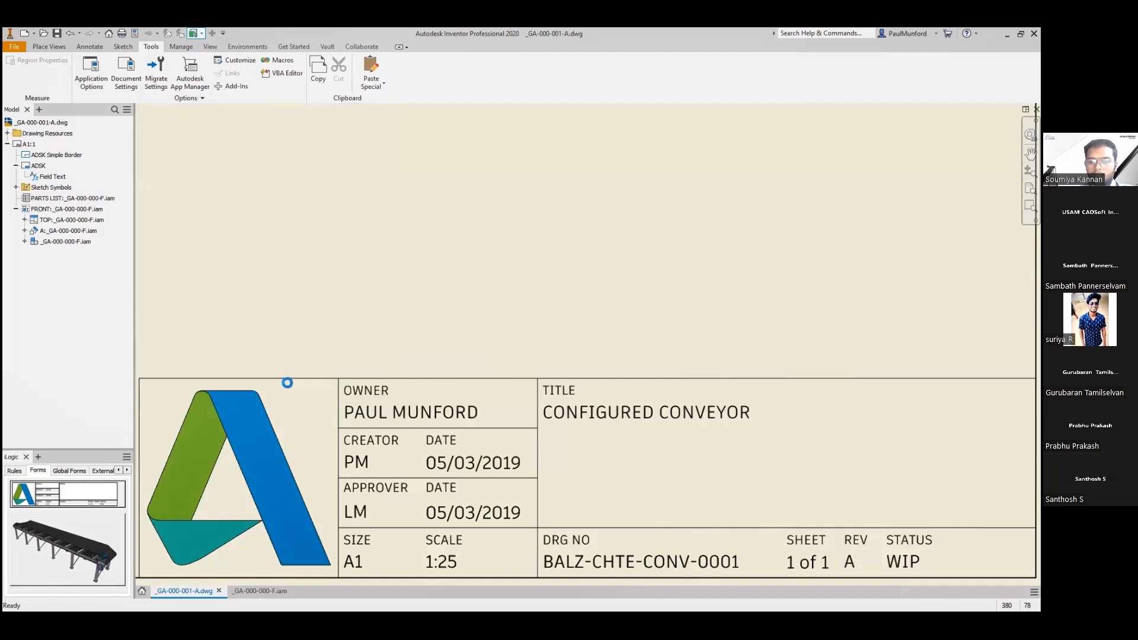